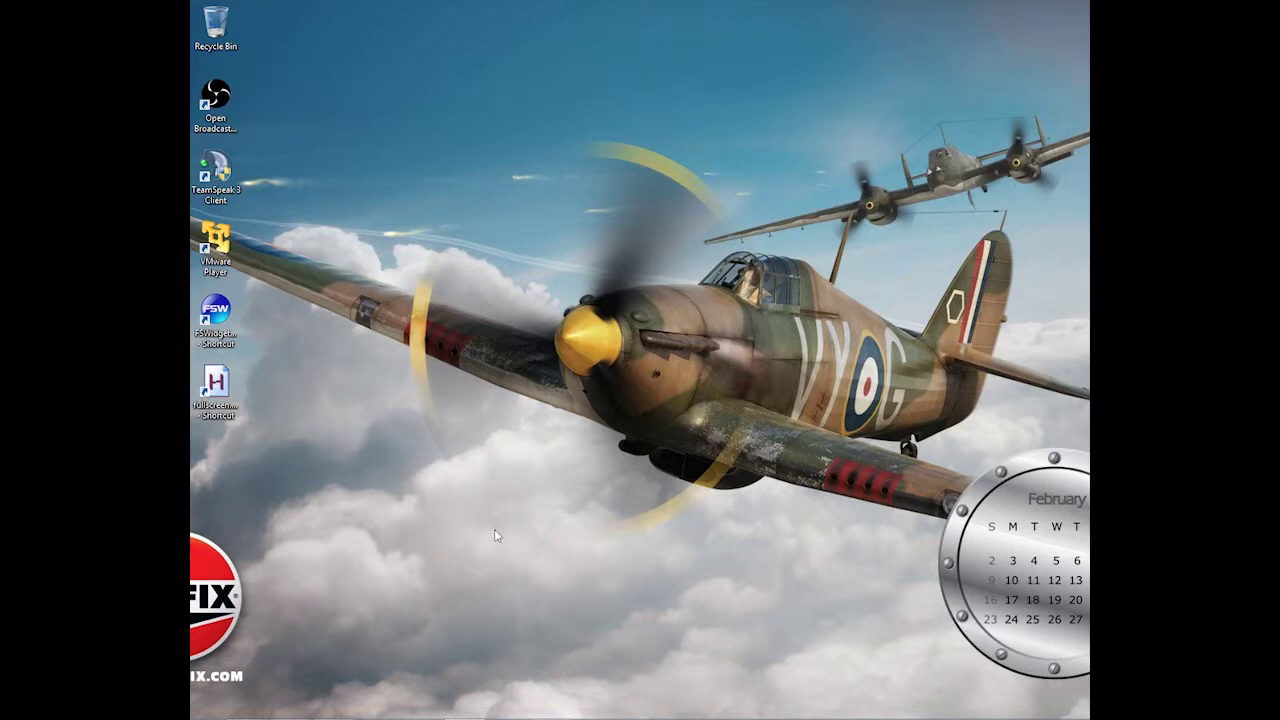
Find the GMap for MS Flight 2.1 (EFB Edition) entry on the FSWidgets Downloads page in Internet Explorer.
mouse_move(476, 716)
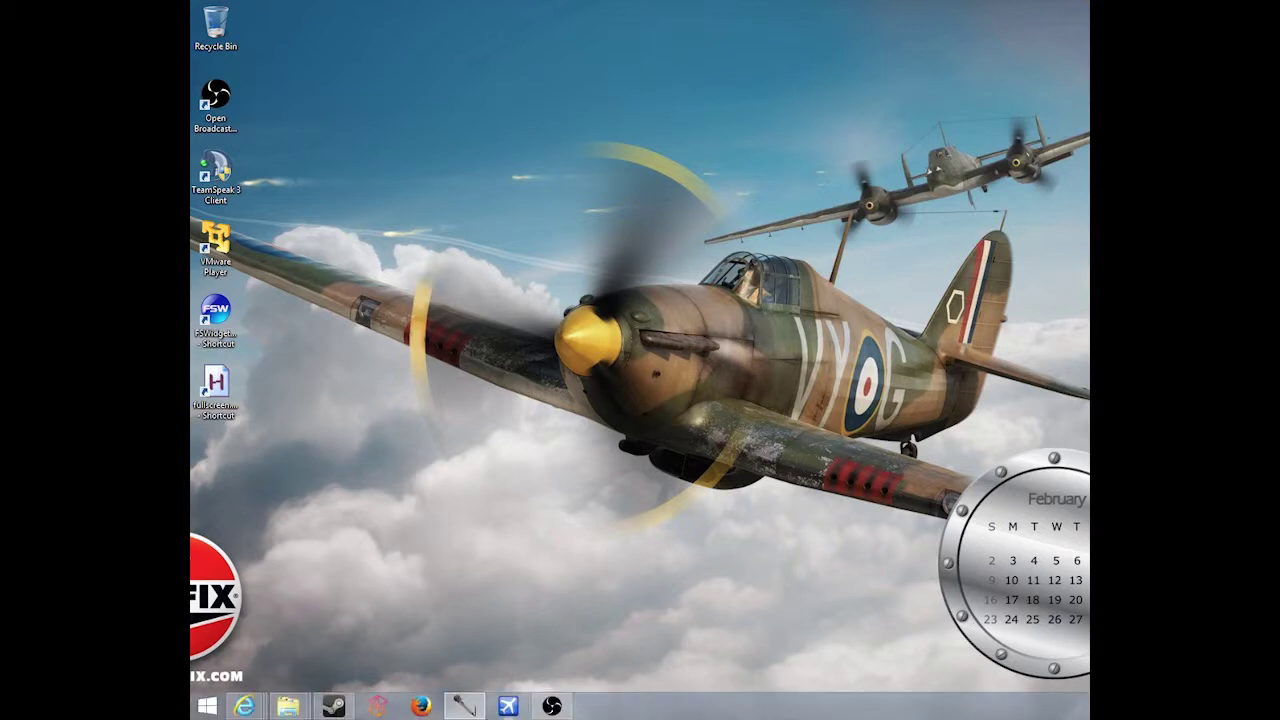
mouse_move(258, 712)
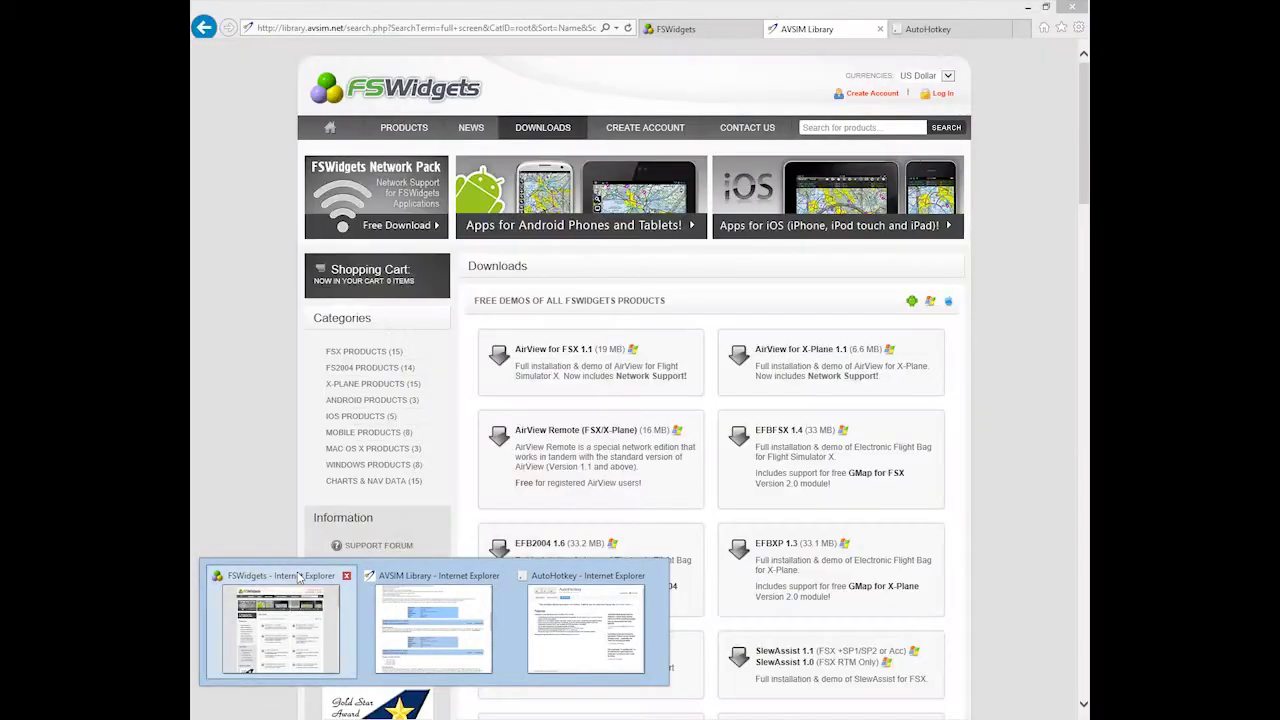
left_click(295, 585)
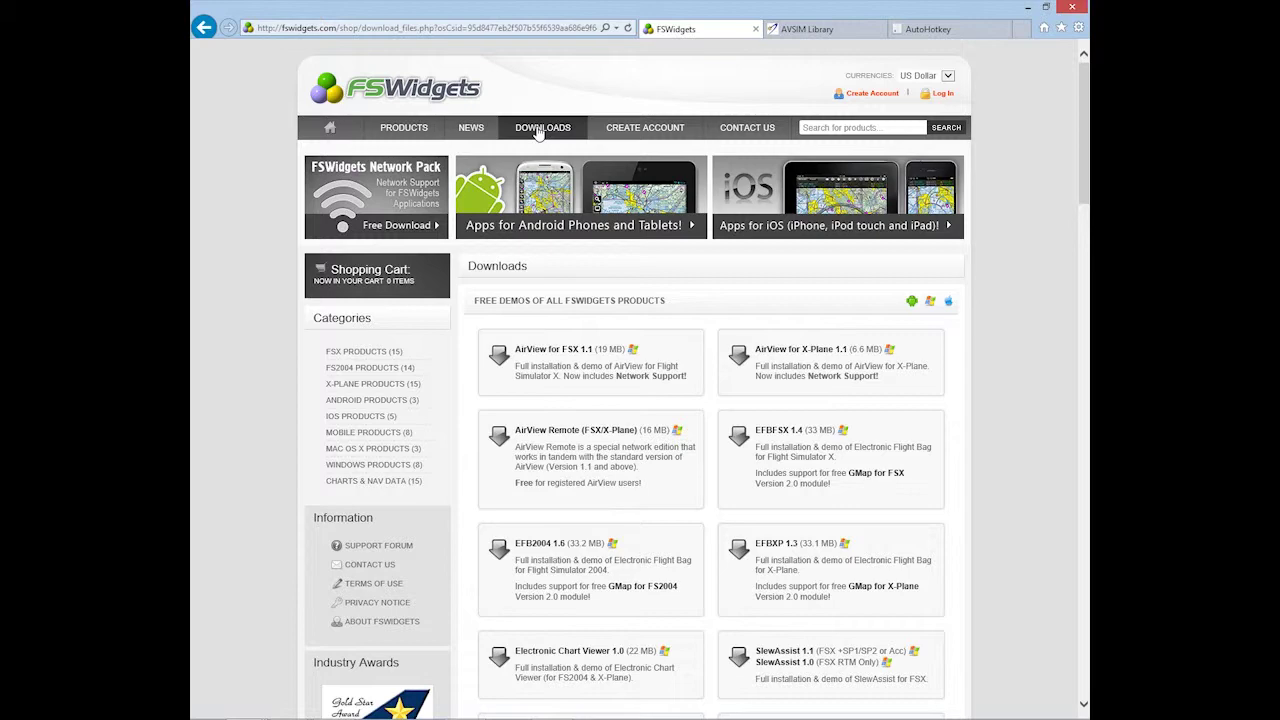
scroll(563, 281, "down", 8)
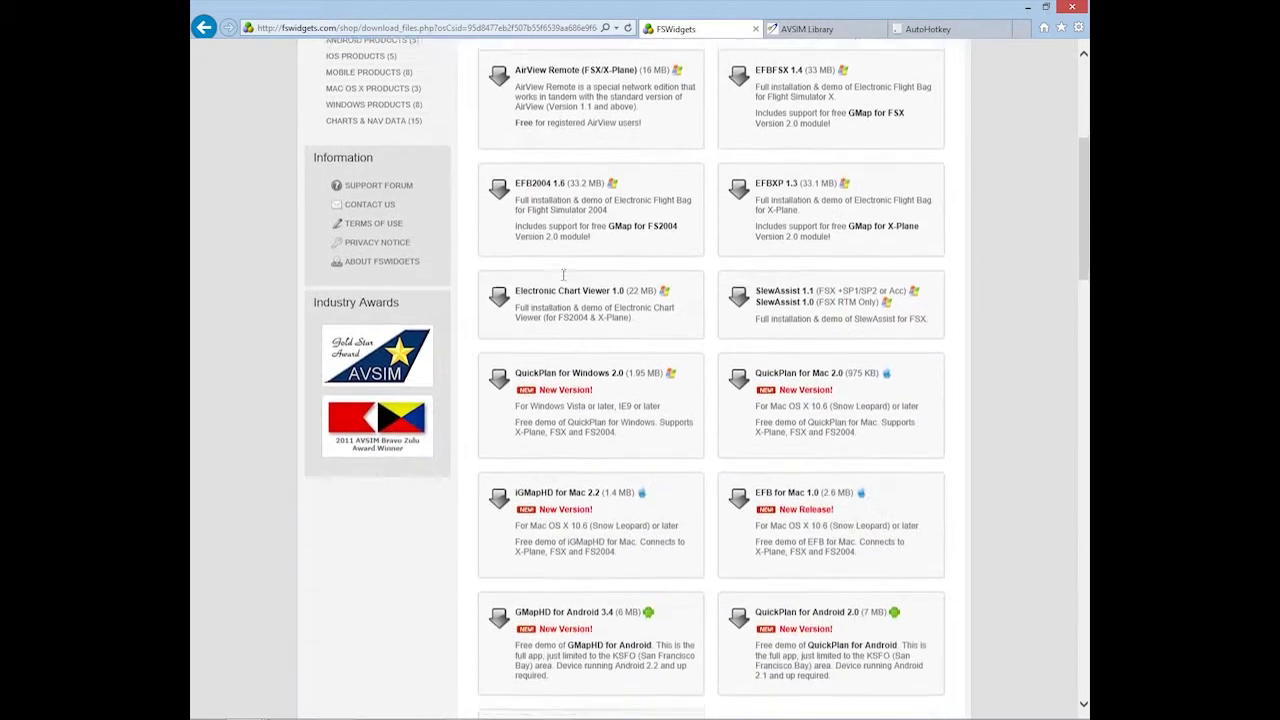
scroll(563, 228, "down", 5)
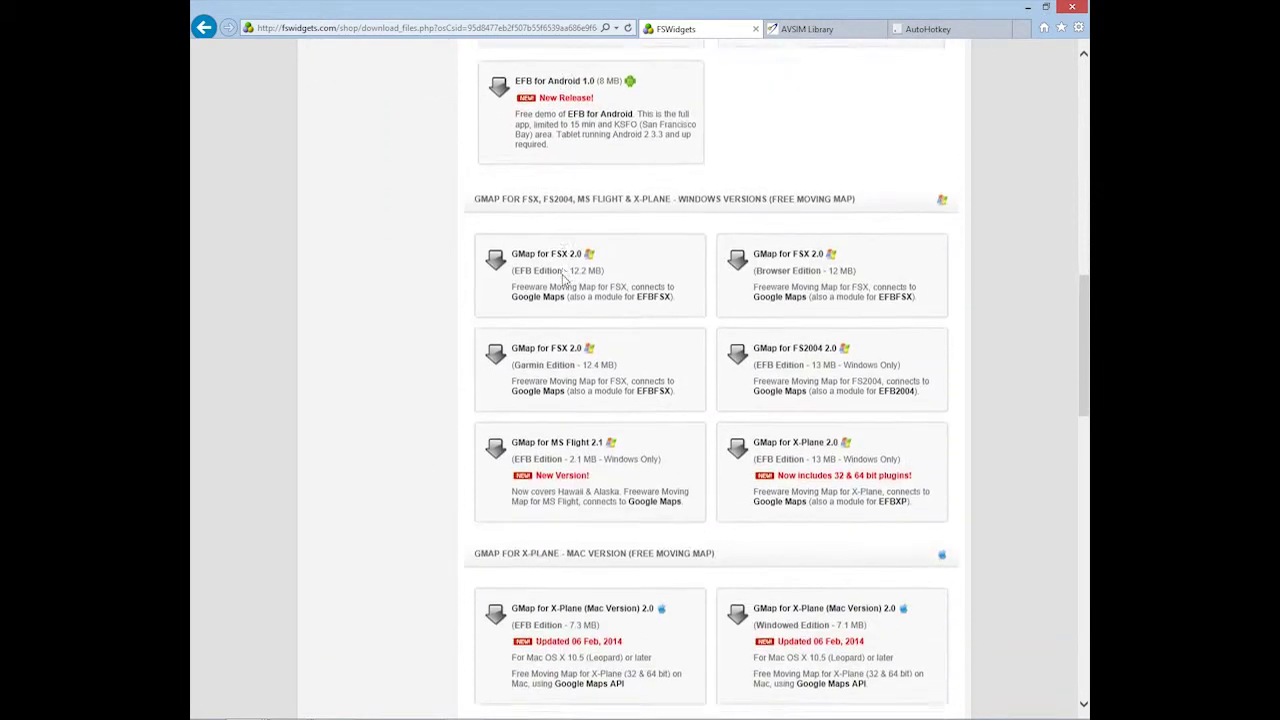
scroll(547, 350, "up", 2)
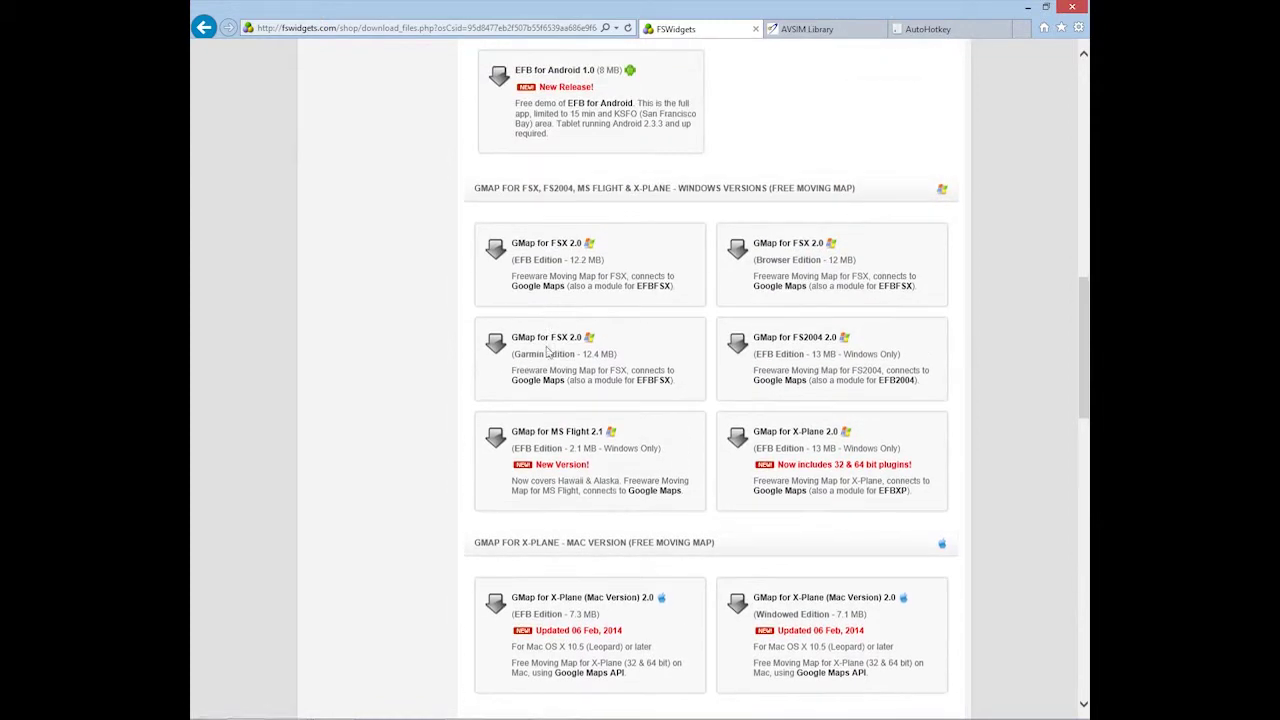
left_click(536, 438)
left_click(556, 440)
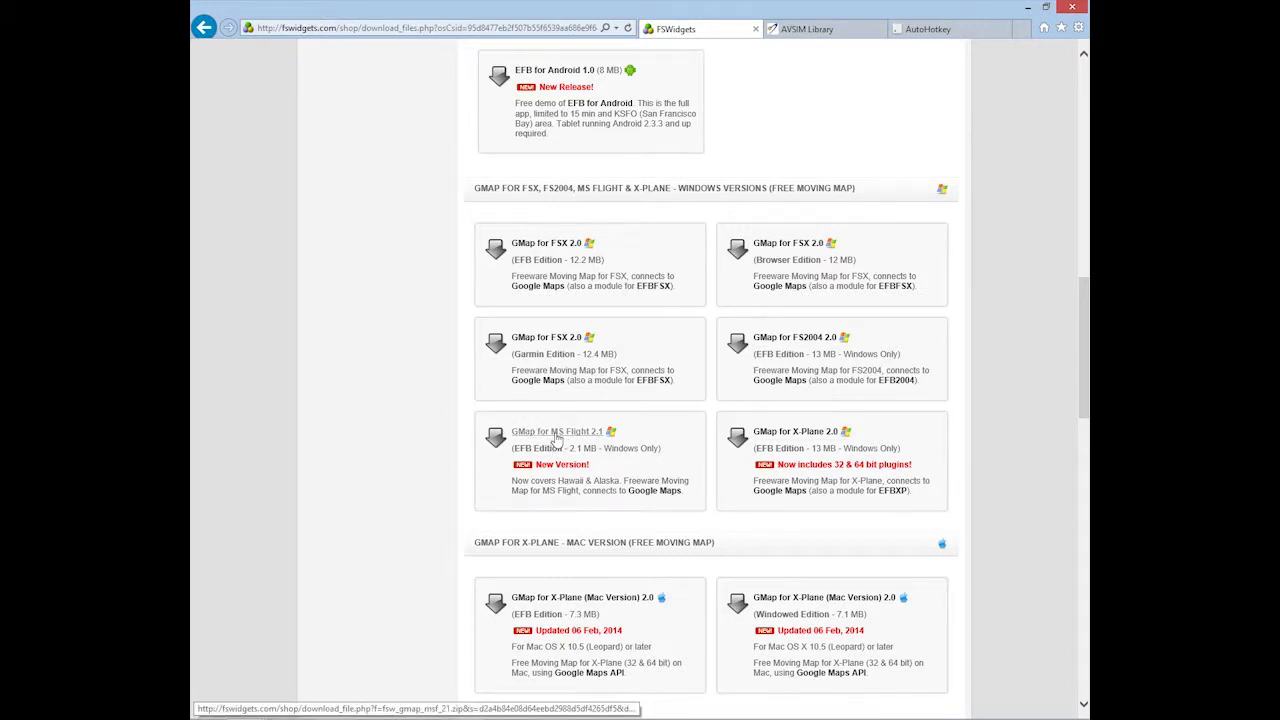
Locate the Pseudo Full Screen Autohotkey Script in the AVSIM Library results for 'full screen' and view the AutoHotkey website.
left_click(815, 30)
scroll(647, 180, "up", 20)
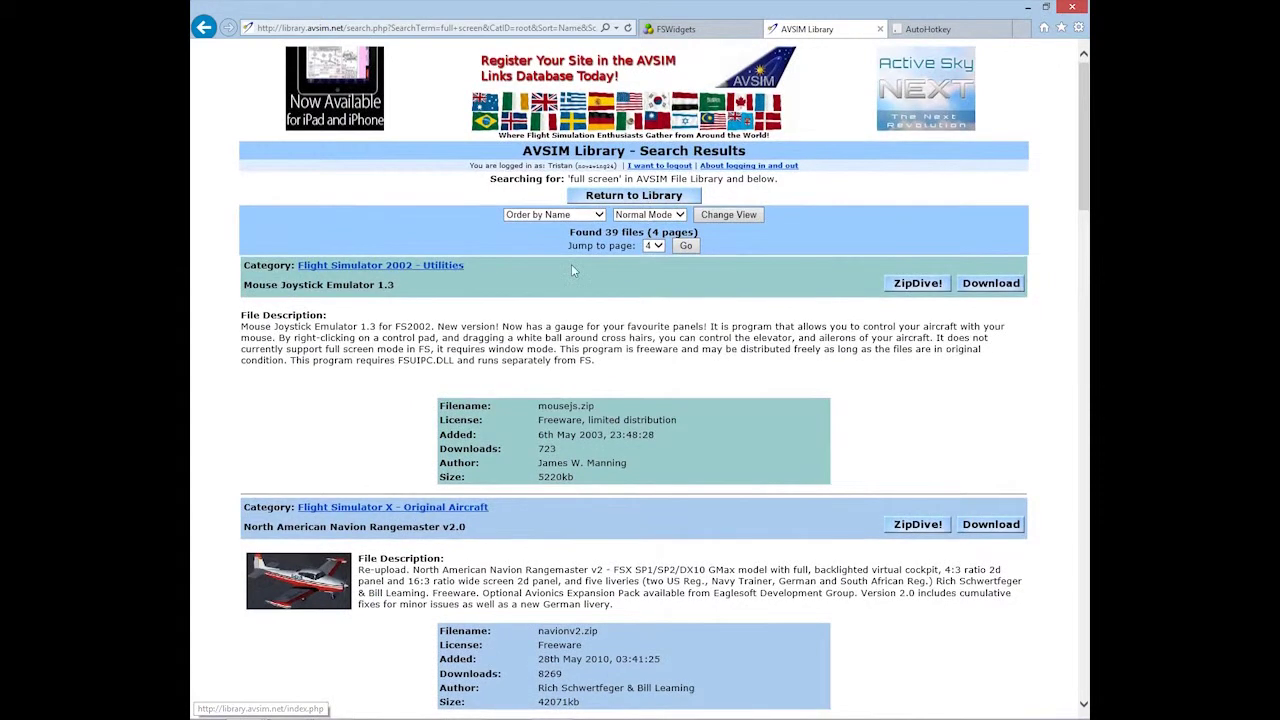
left_click_drag(569, 179, 624, 180)
left_click(680, 318)
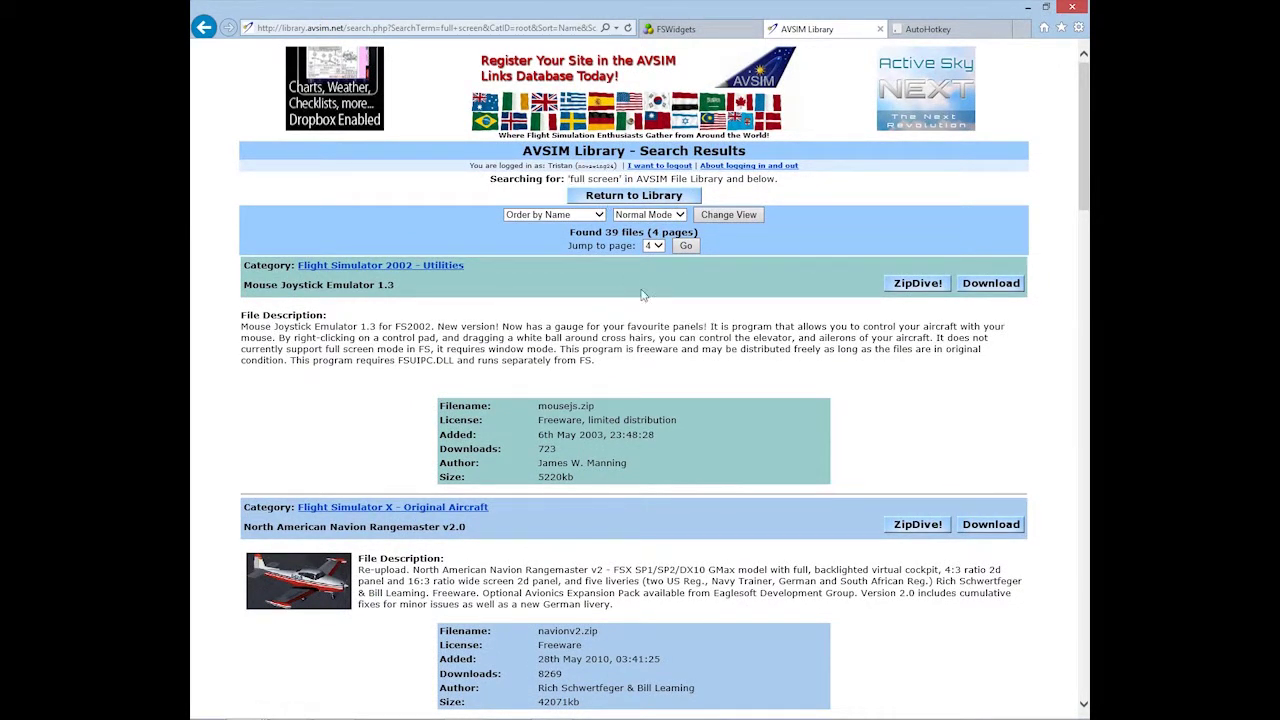
scroll(650, 315, "down", 6)
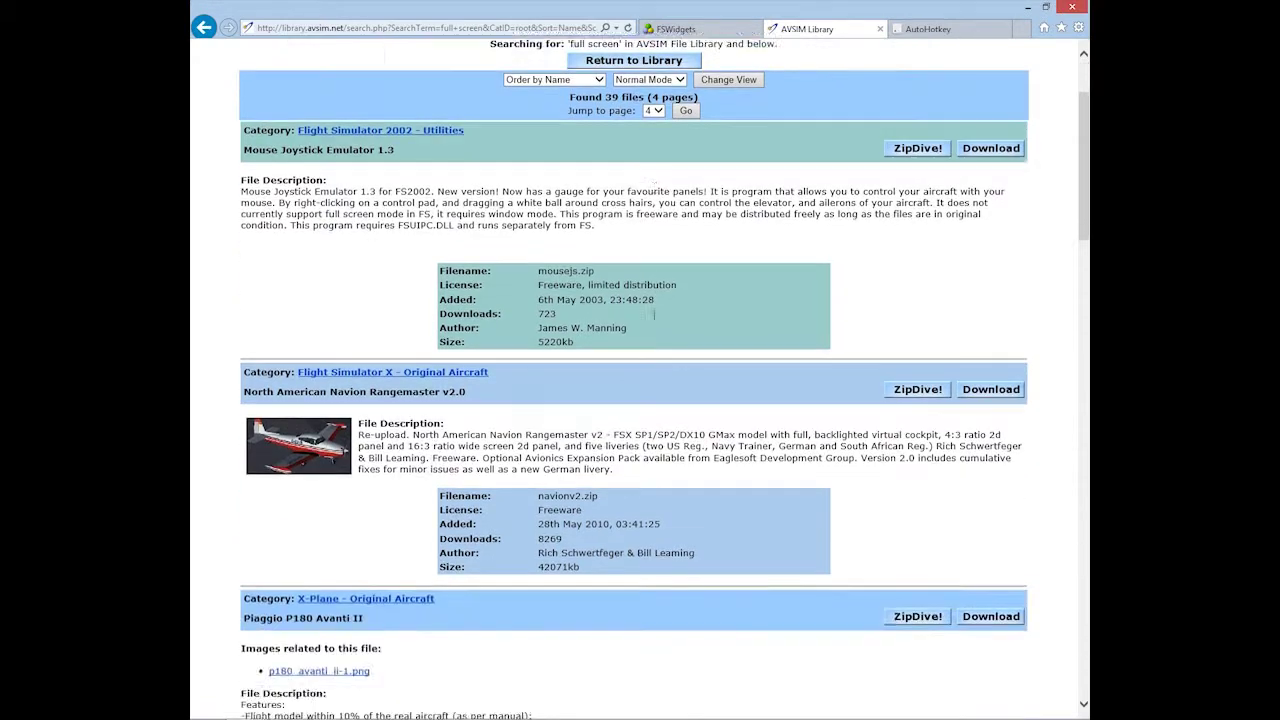
scroll(642, 305, "down", 4)
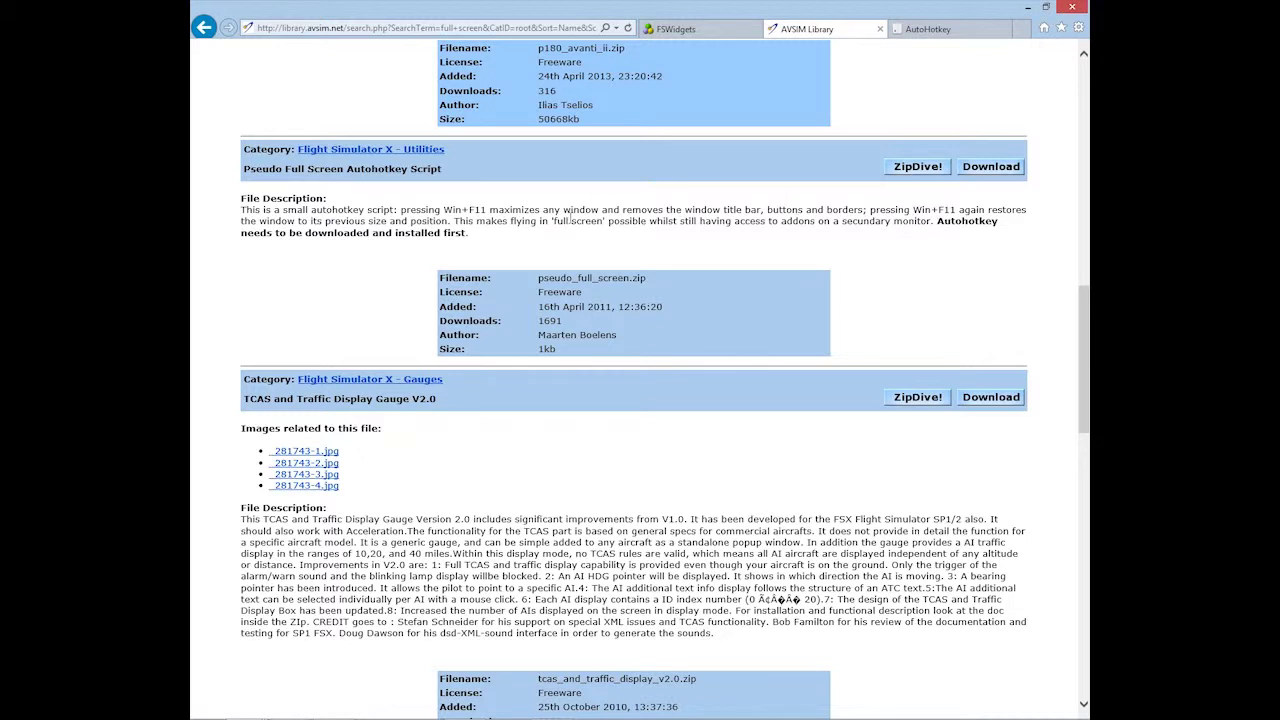
left_click(923, 30)
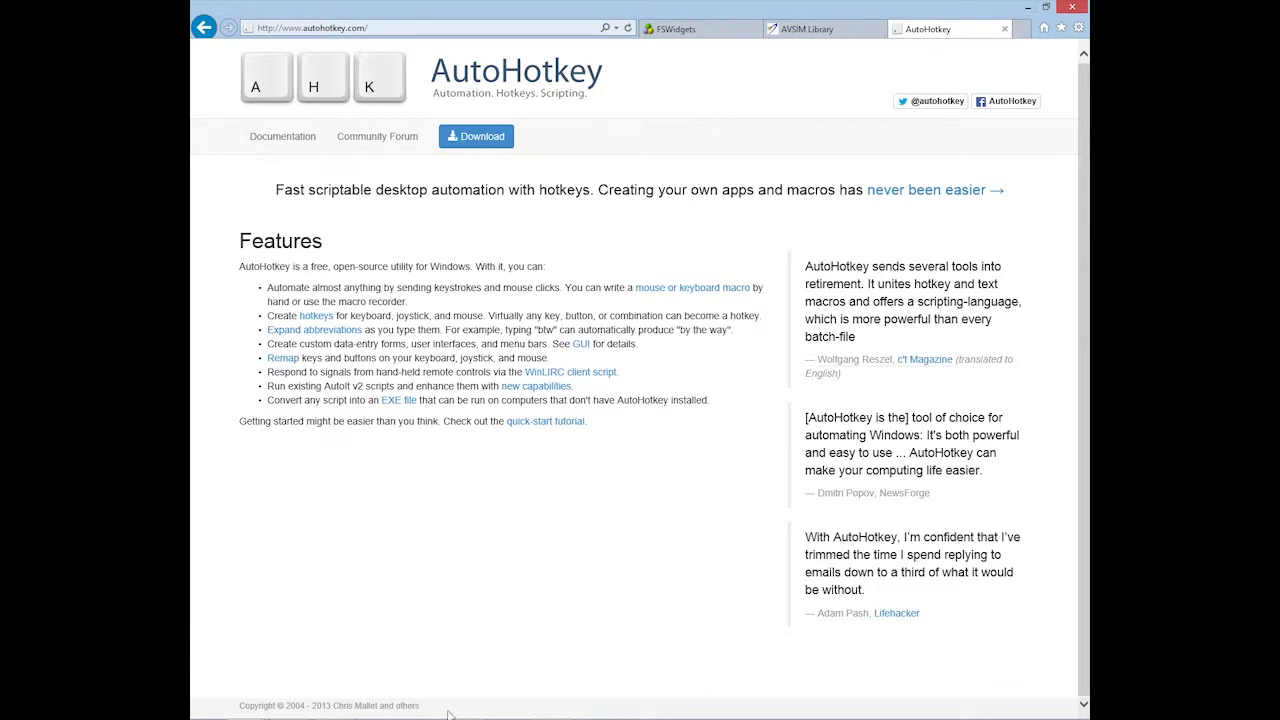
Switch to the Downloads folder in File Explorer and inspect the contents of fsw_gmap_msf_21.zip and pseudo_full_screen.zip.
mouse_move(288, 706)
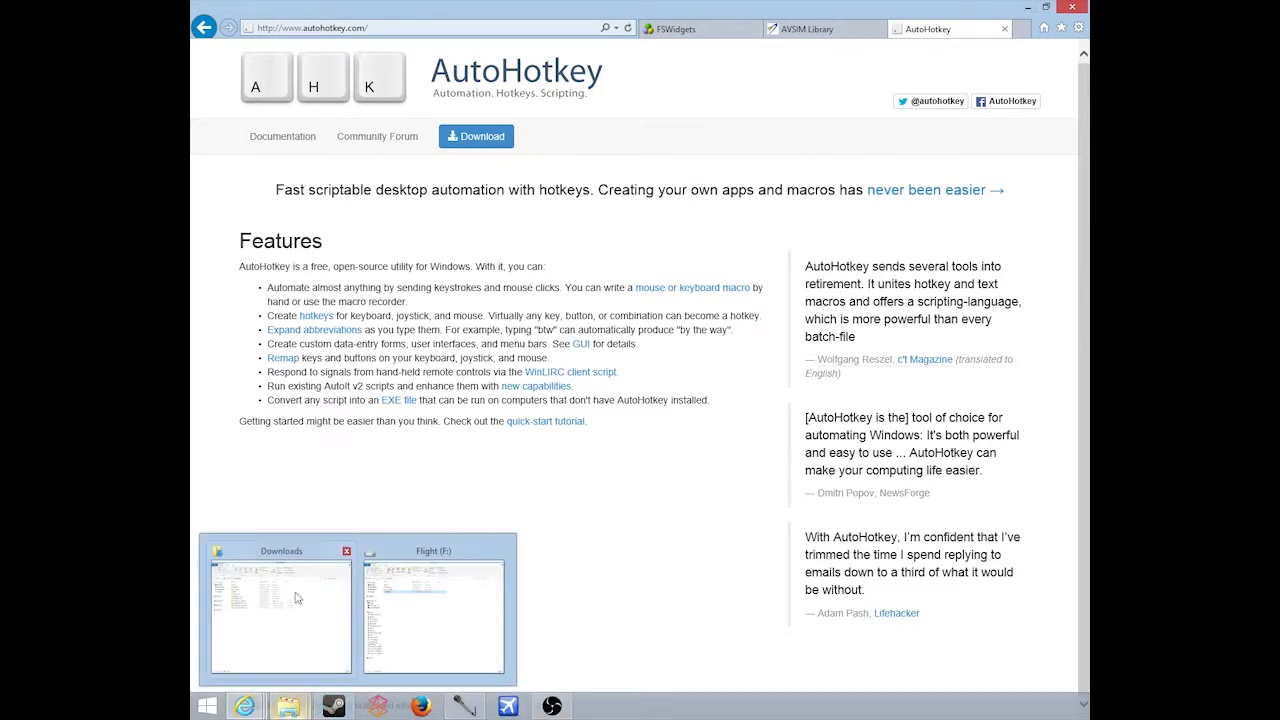
left_click(296, 598)
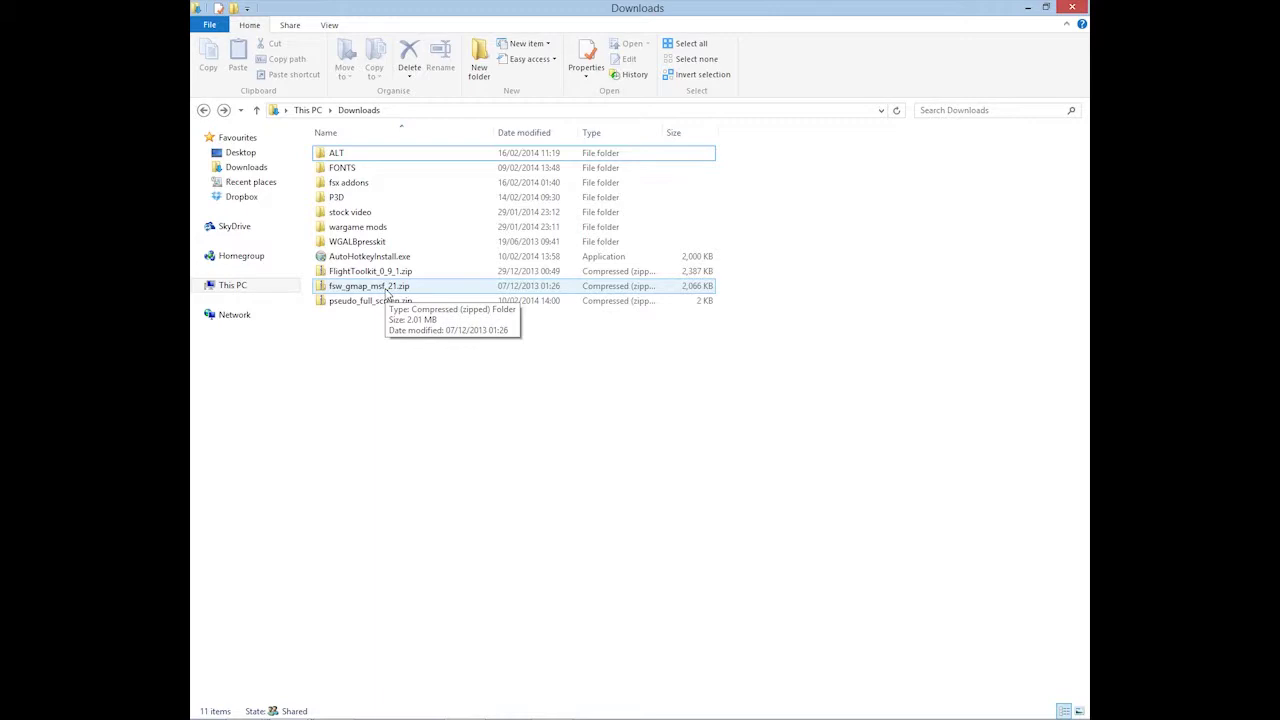
double_click(388, 290)
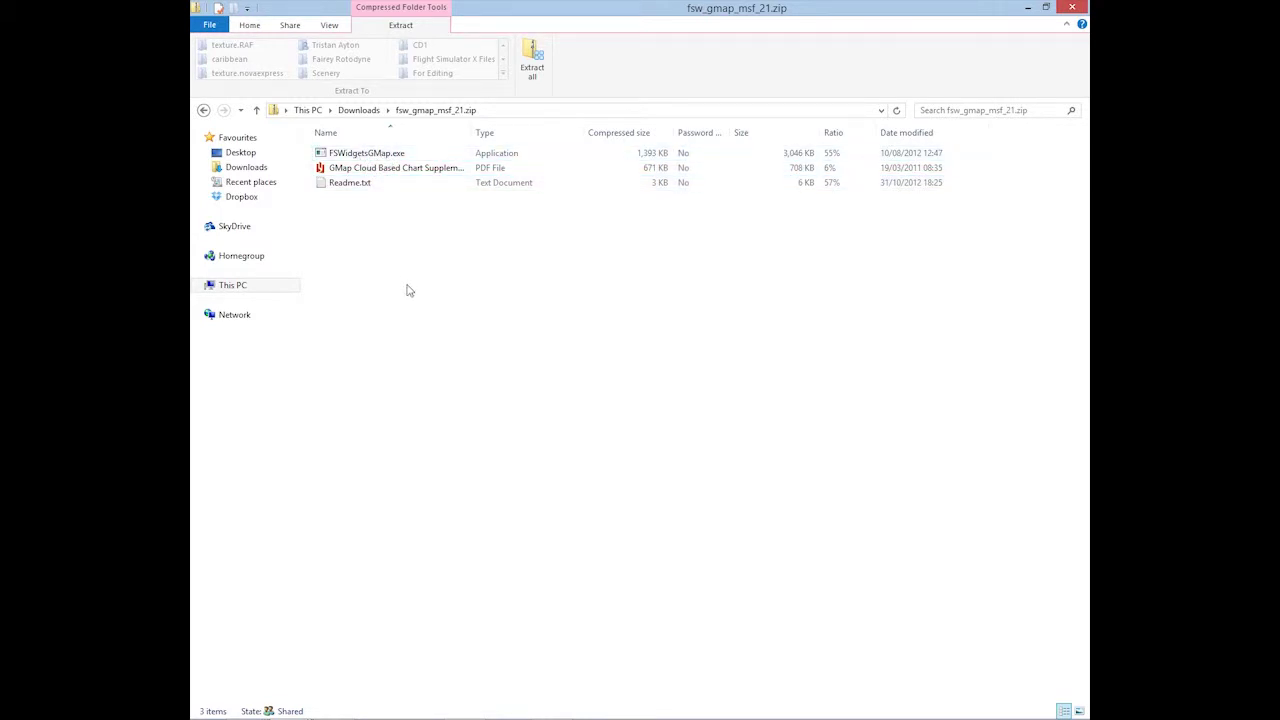
key("BackSpace")
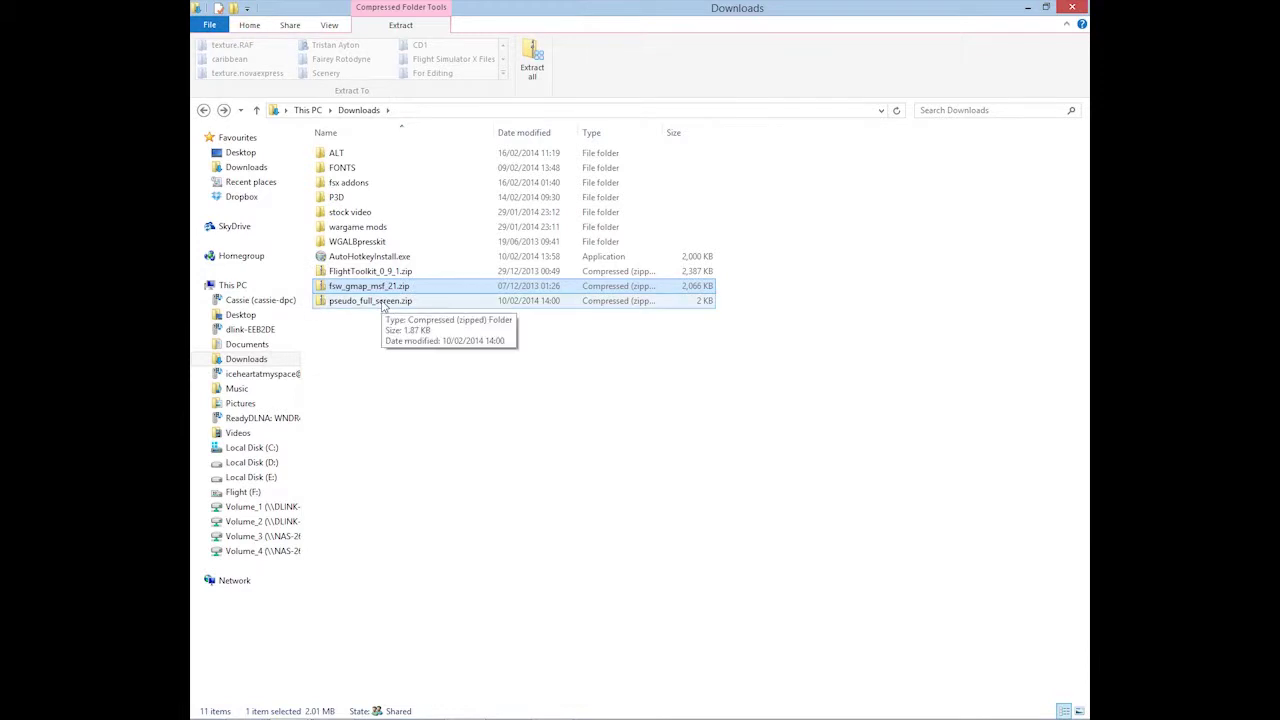
double_click(383, 302)
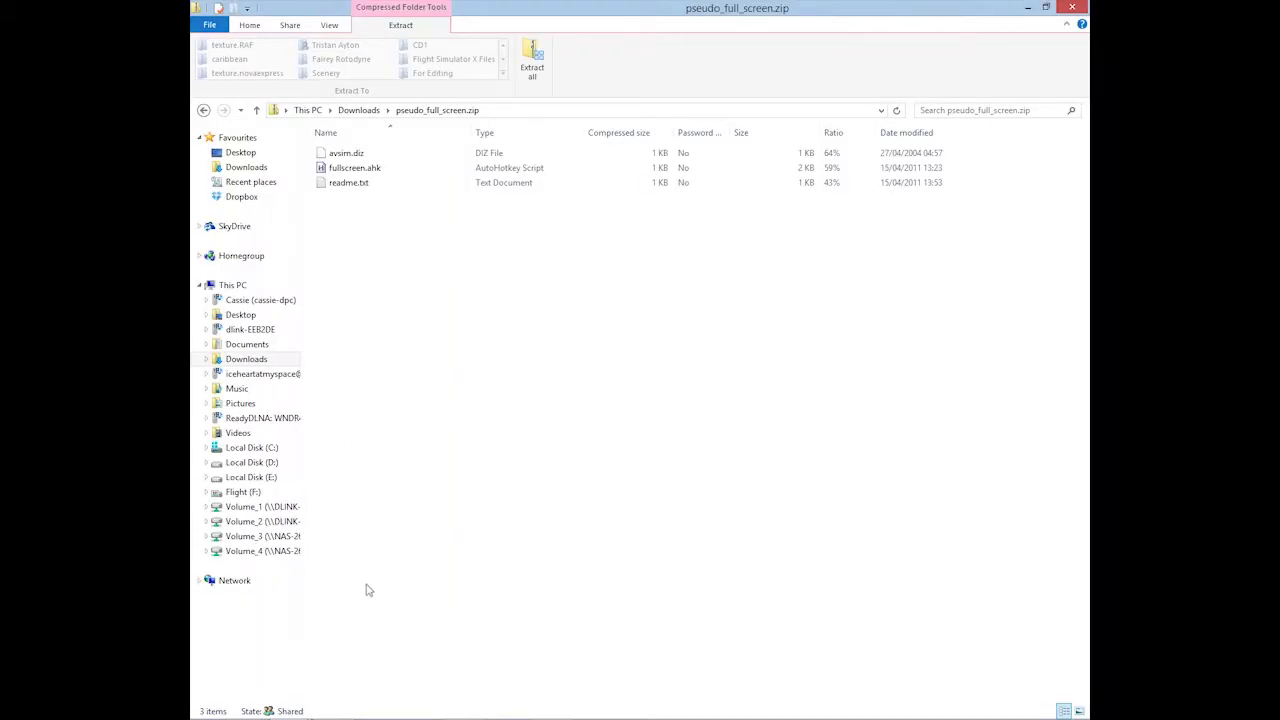
Show the Flight widget folder inside Widgets on the Flight (F:) drive.
mouse_move(360, 712)
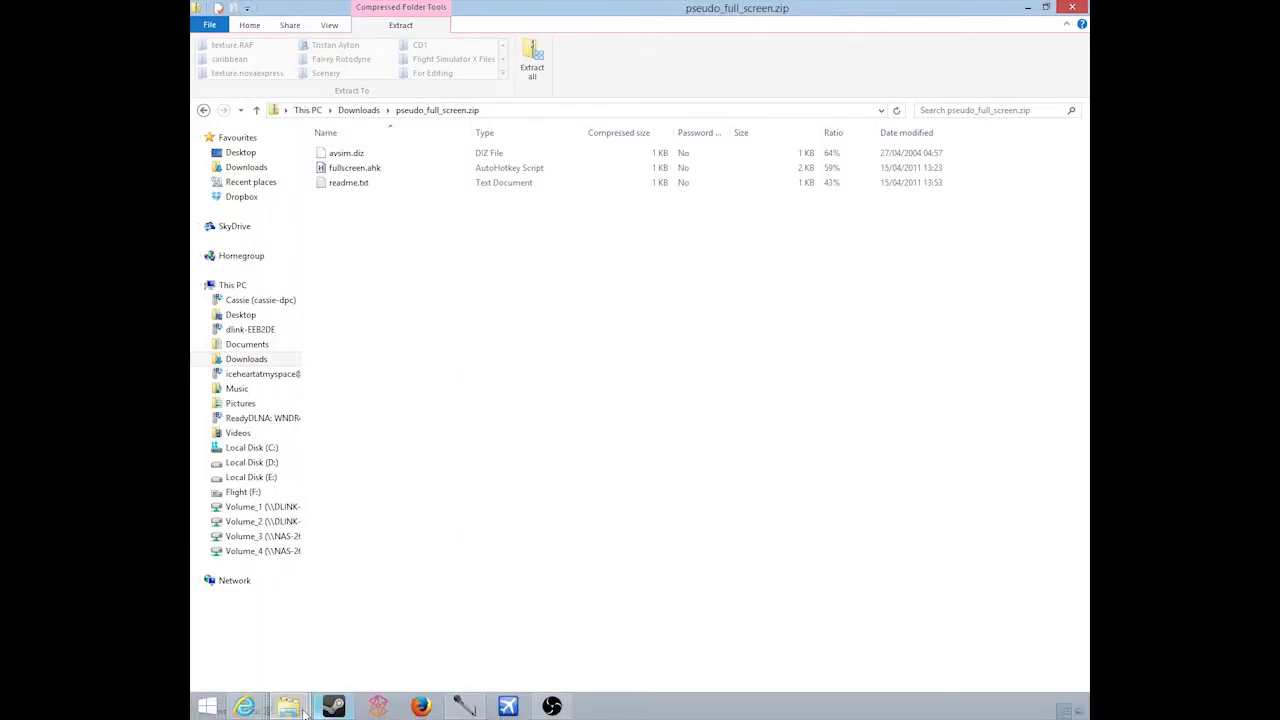
mouse_move(300, 710)
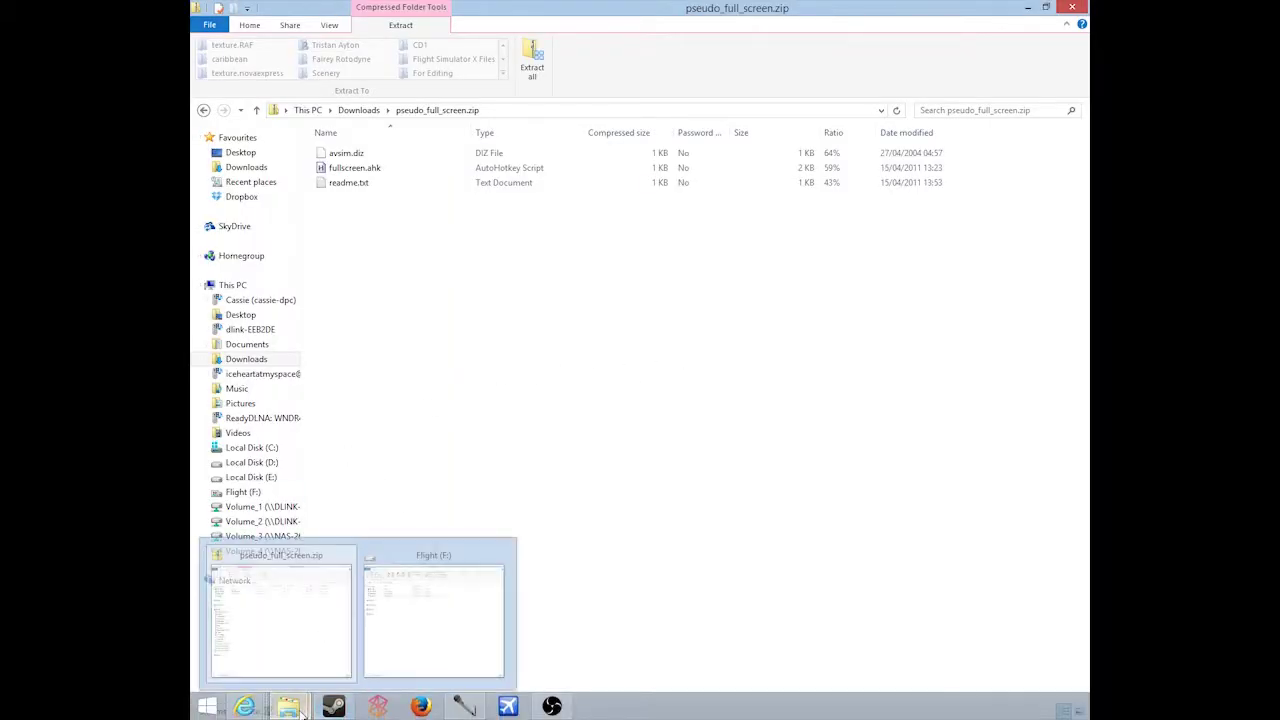
left_click(430, 560)
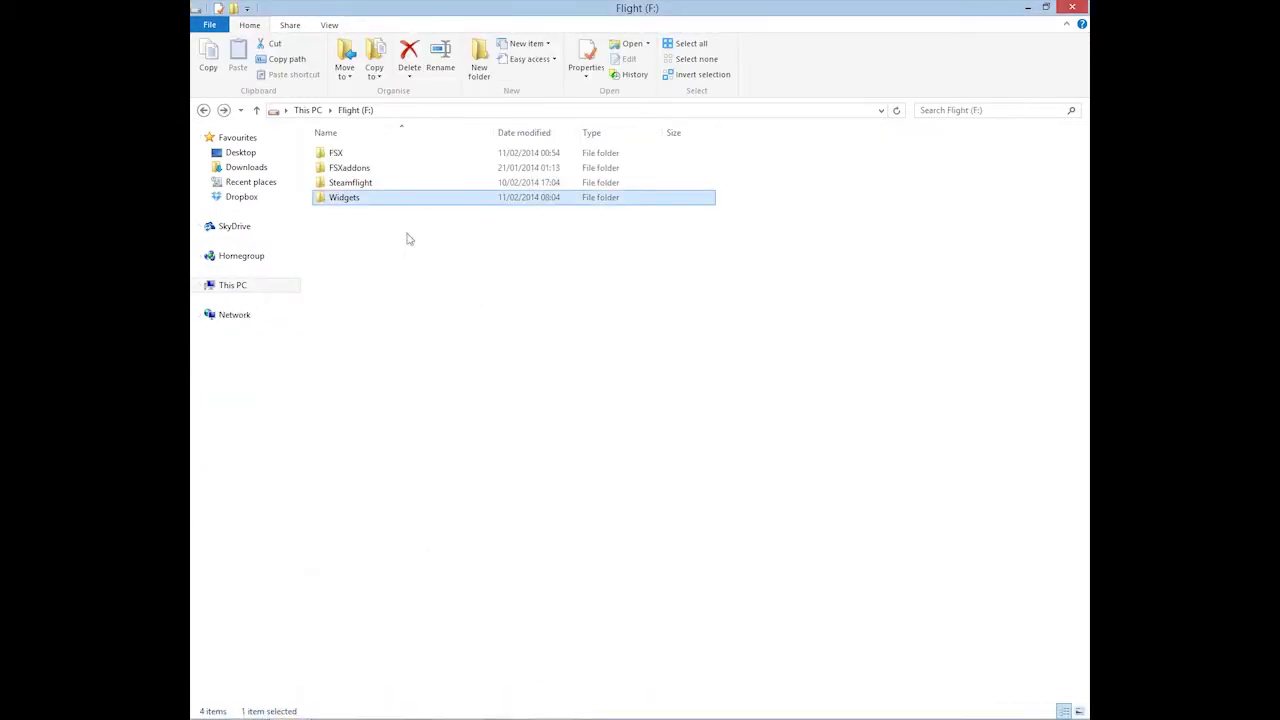
double_click(364, 199)
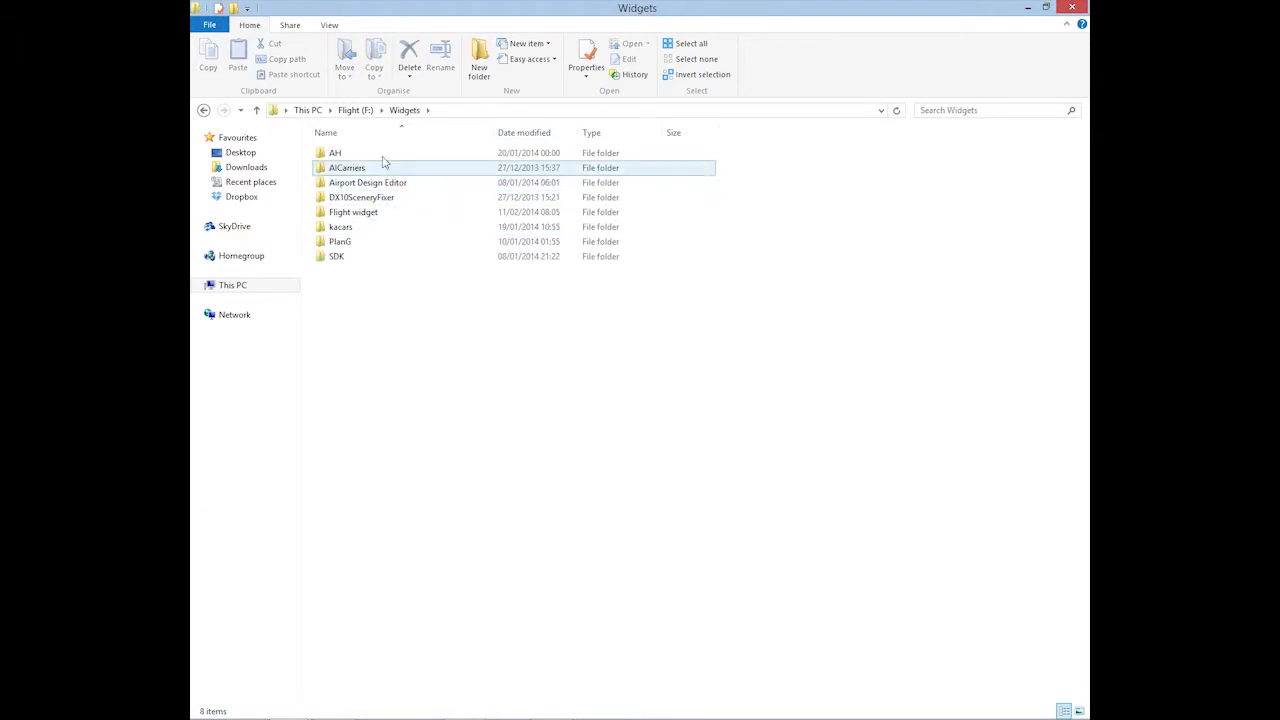
double_click(367, 216)
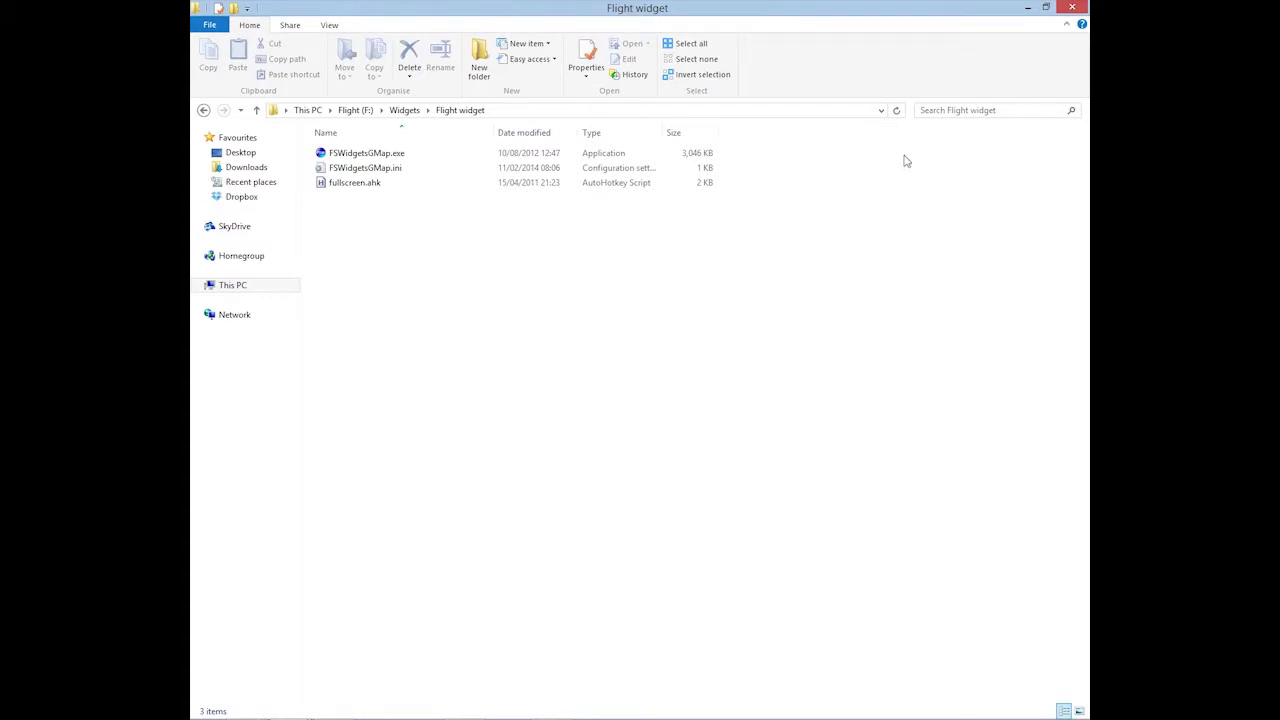
Minimise the open Explorer and browser windows and select the fullscreen.ahk shortcut on the desktop.
left_click(1026, 8)
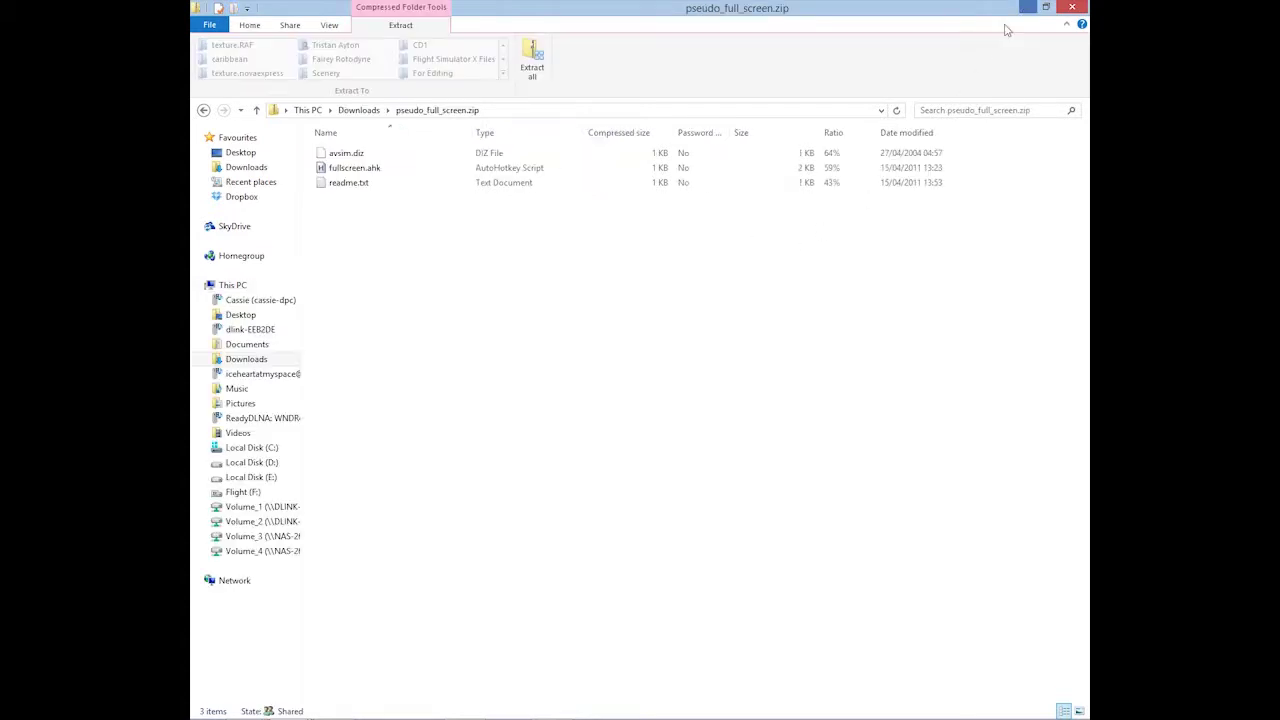
left_click(1027, 8)
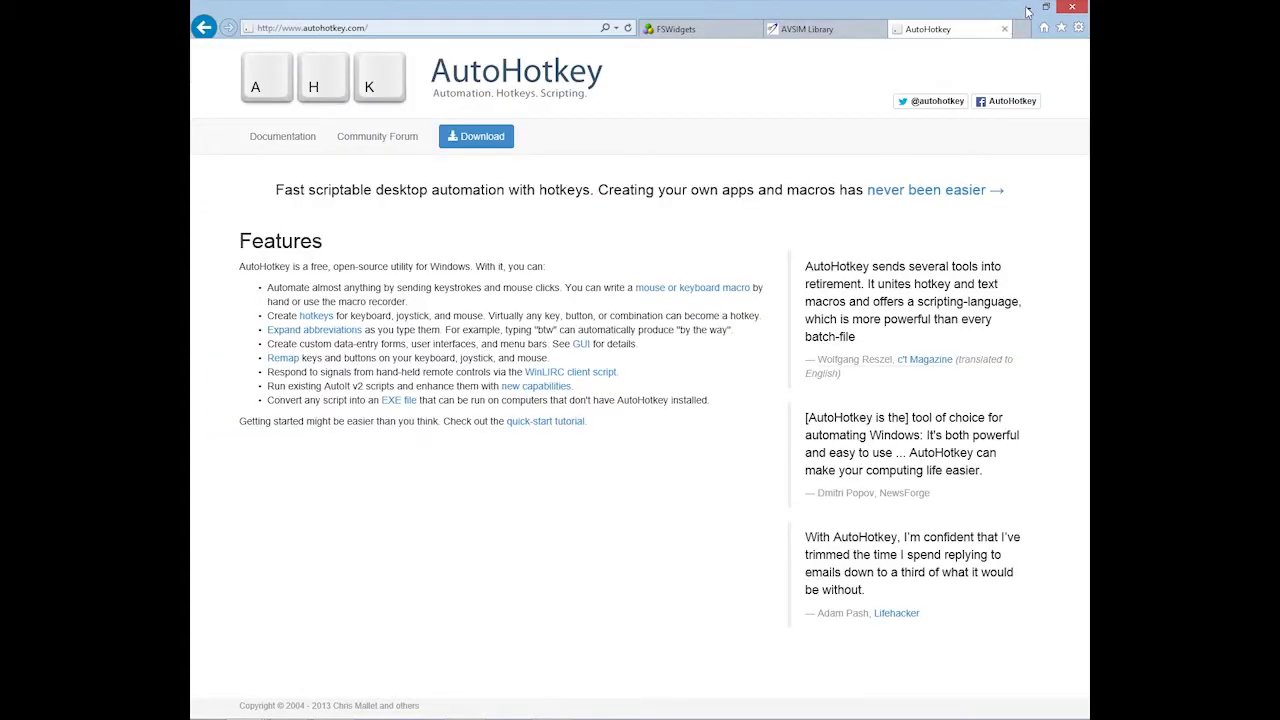
left_click(1027, 8)
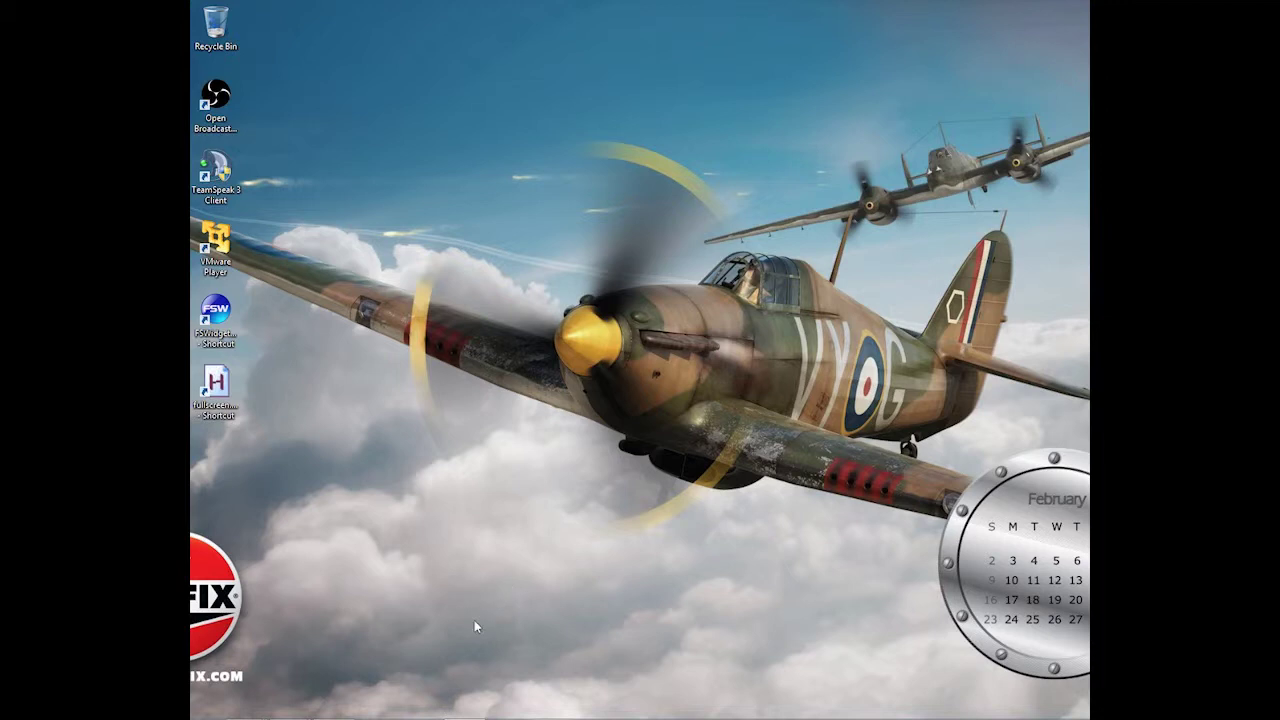
mouse_move(463, 710)
mouse_move(604, 712)
left_click(220, 390)
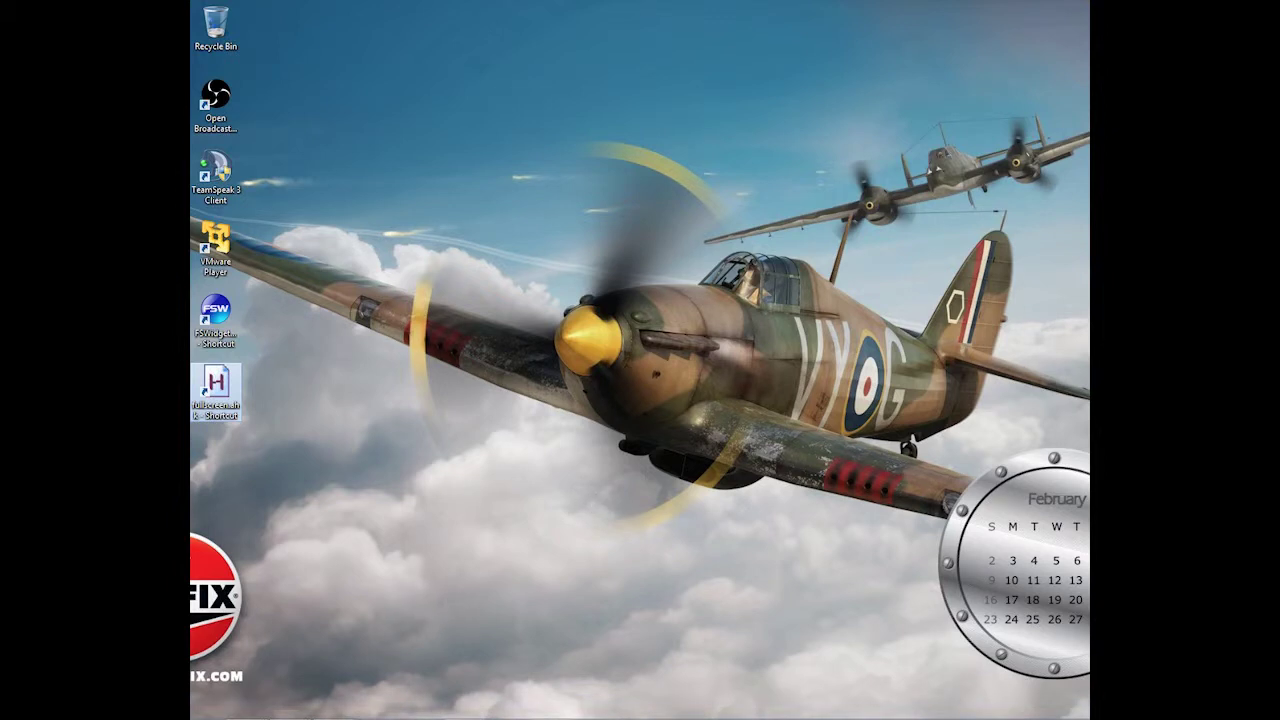
Launch Microsoft Flight from the Steam library, continue past its title screen and open the game's options.
mouse_move(420, 716)
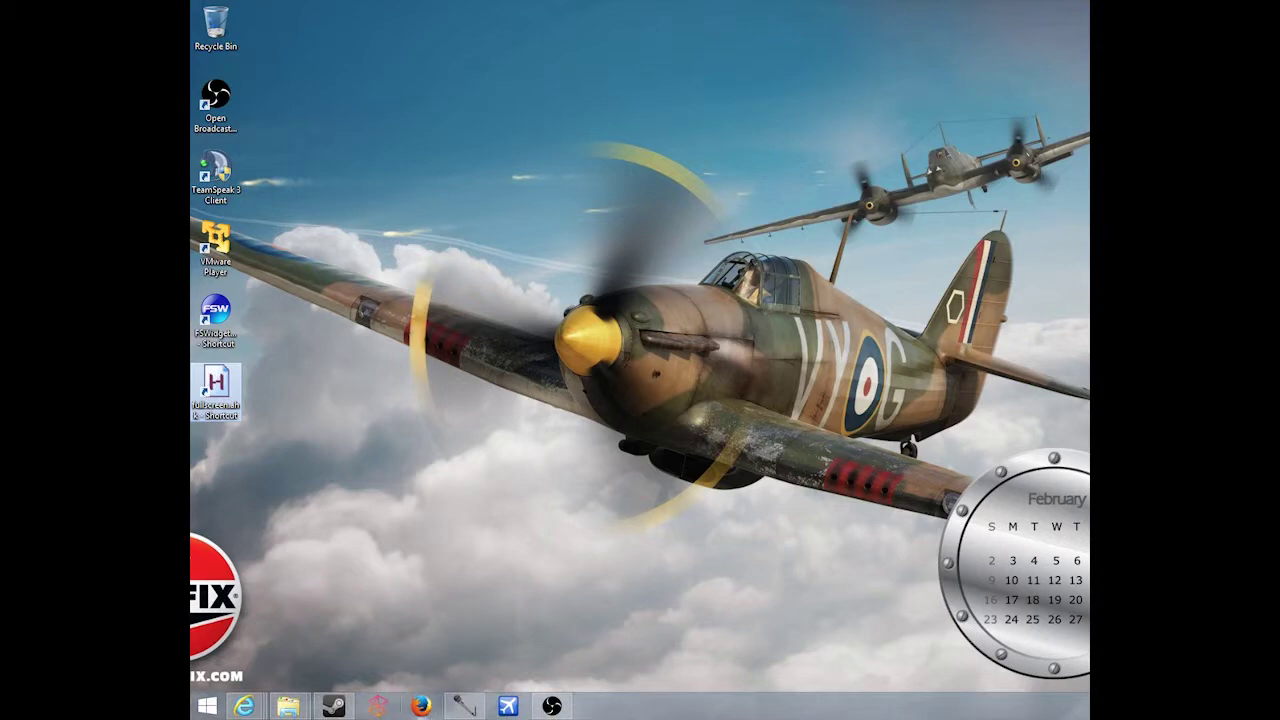
mouse_move(326, 708)
left_click(330, 707)
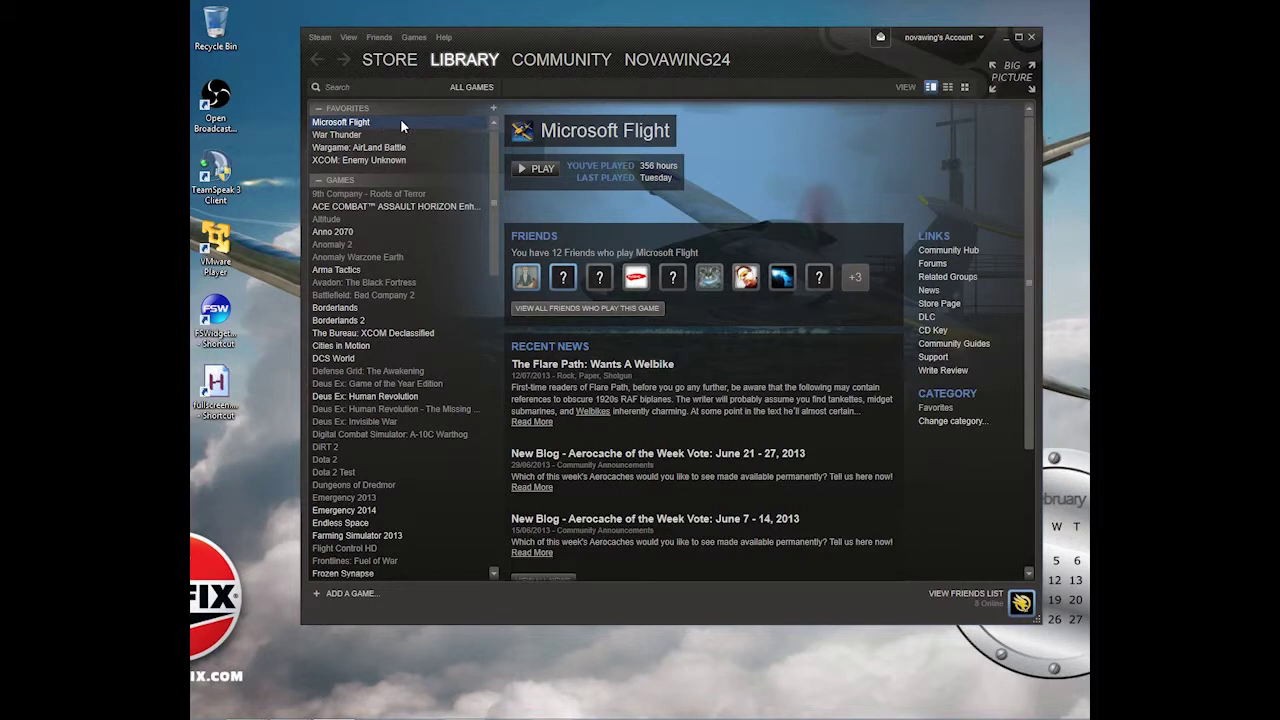
left_click(531, 170)
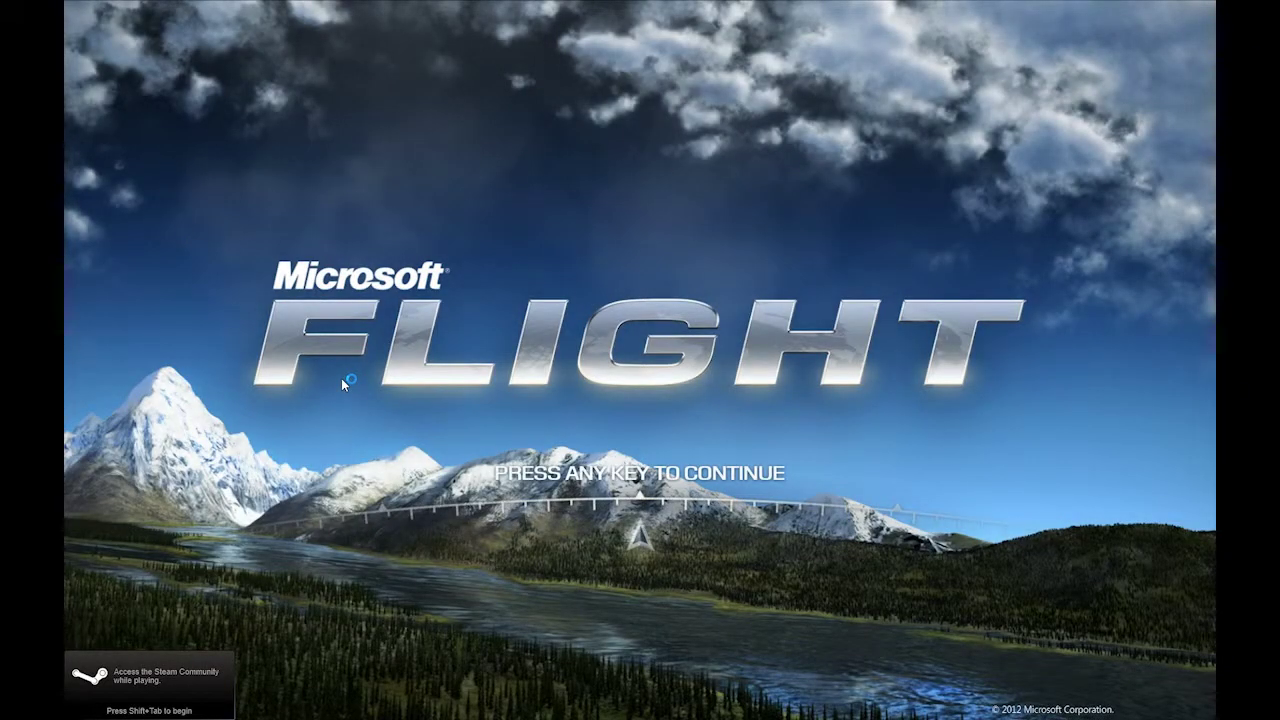
left_click(603, 402)
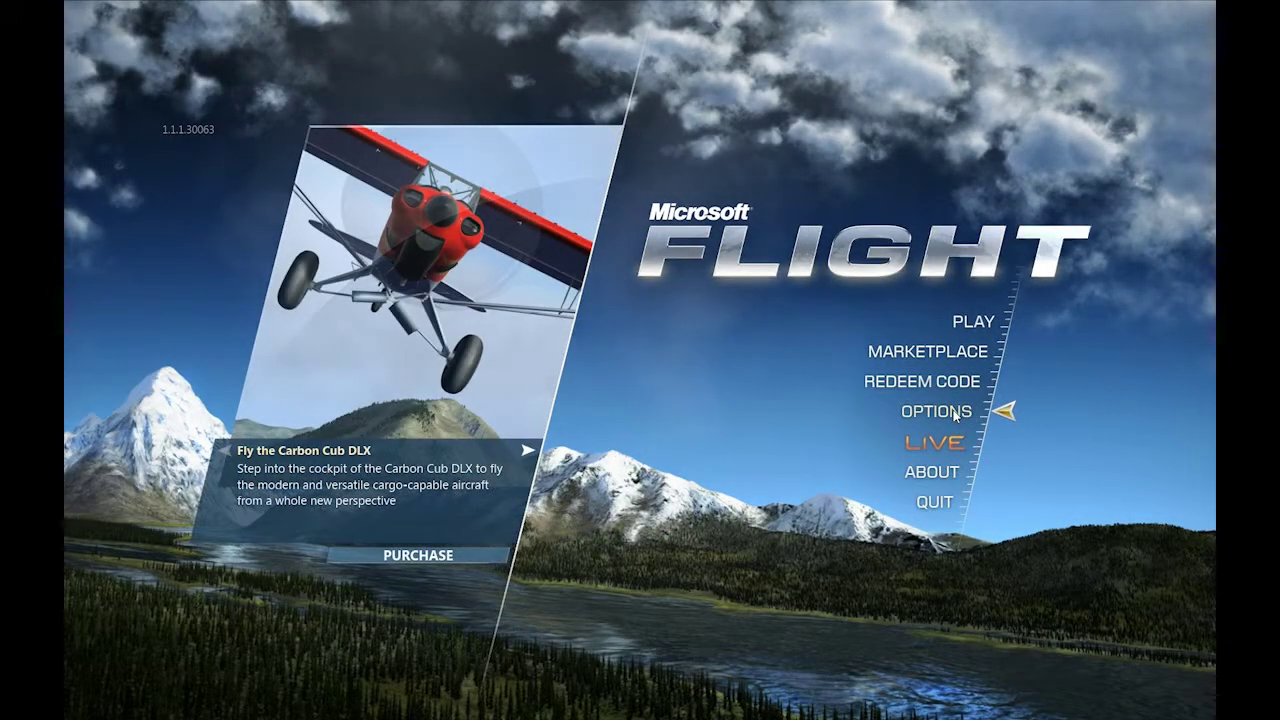
left_click(993, 404)
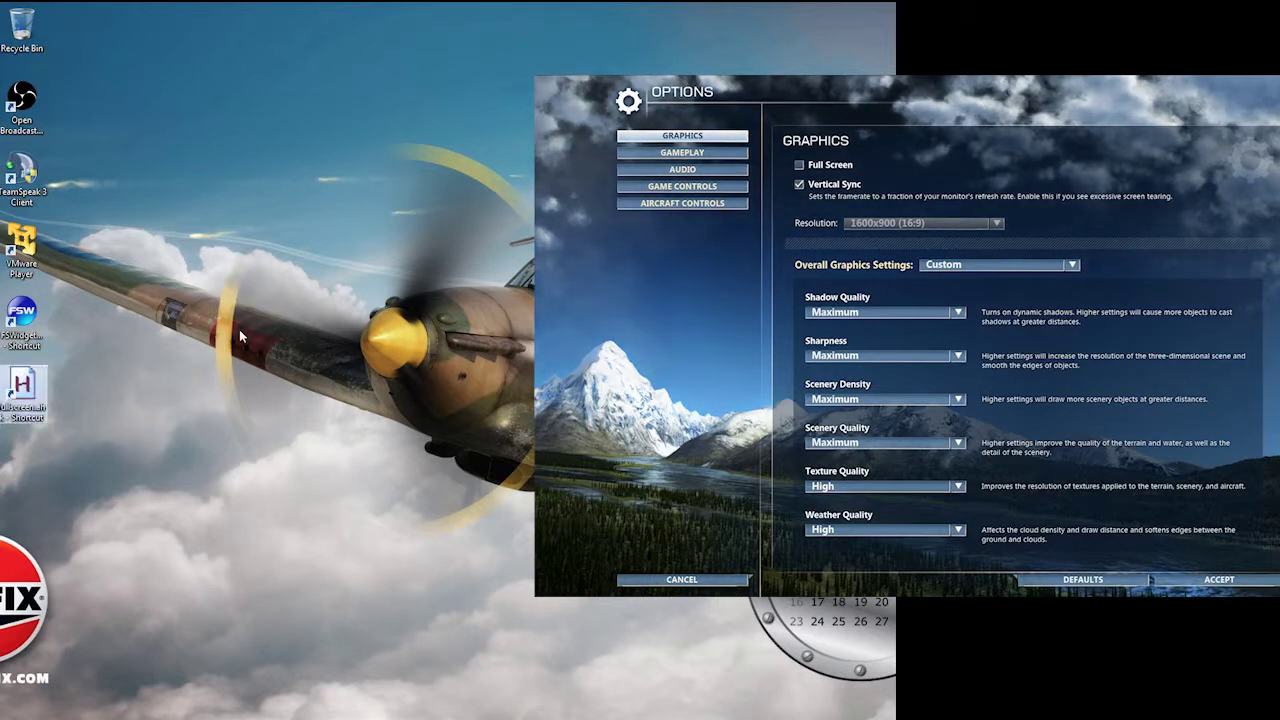
Launch FSWidgets GMap for MS Flight from its desktop shortcut.
left_click(32, 318)
left_click(488, 318)
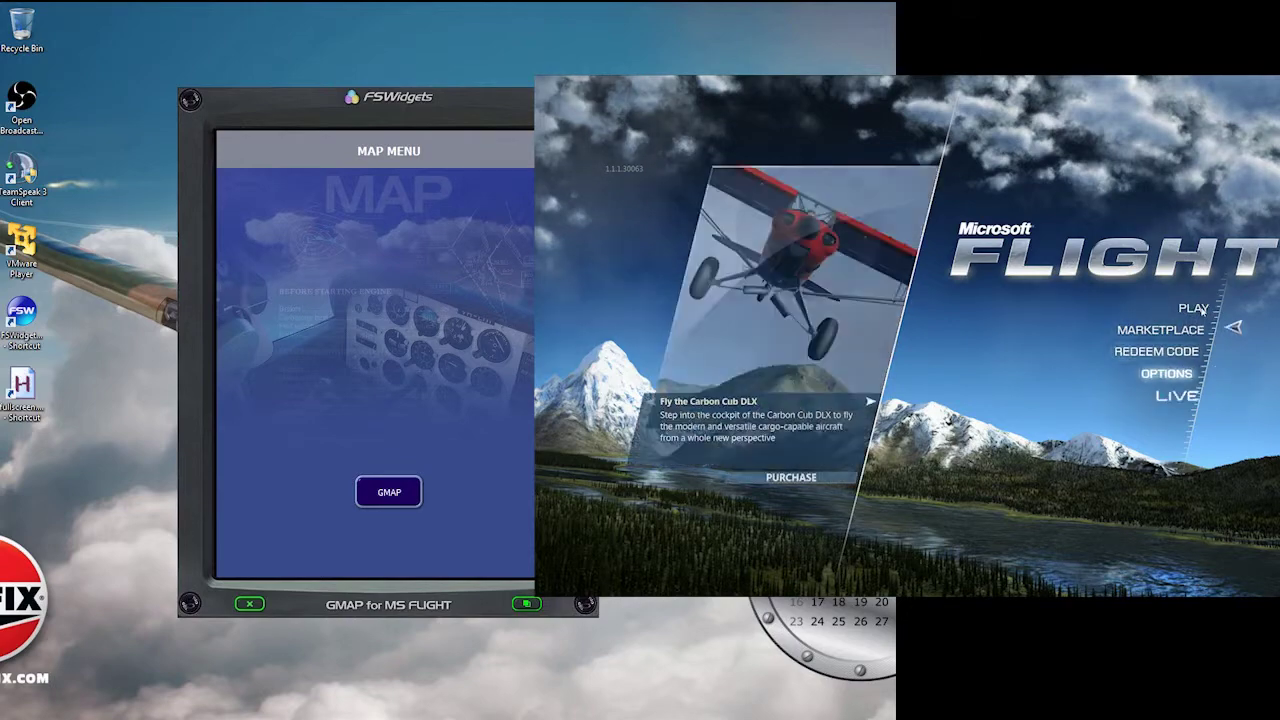
Review the Gameplay options in Microsoft Flight, including Game Pause, and accept the options.
left_click(1186, 368)
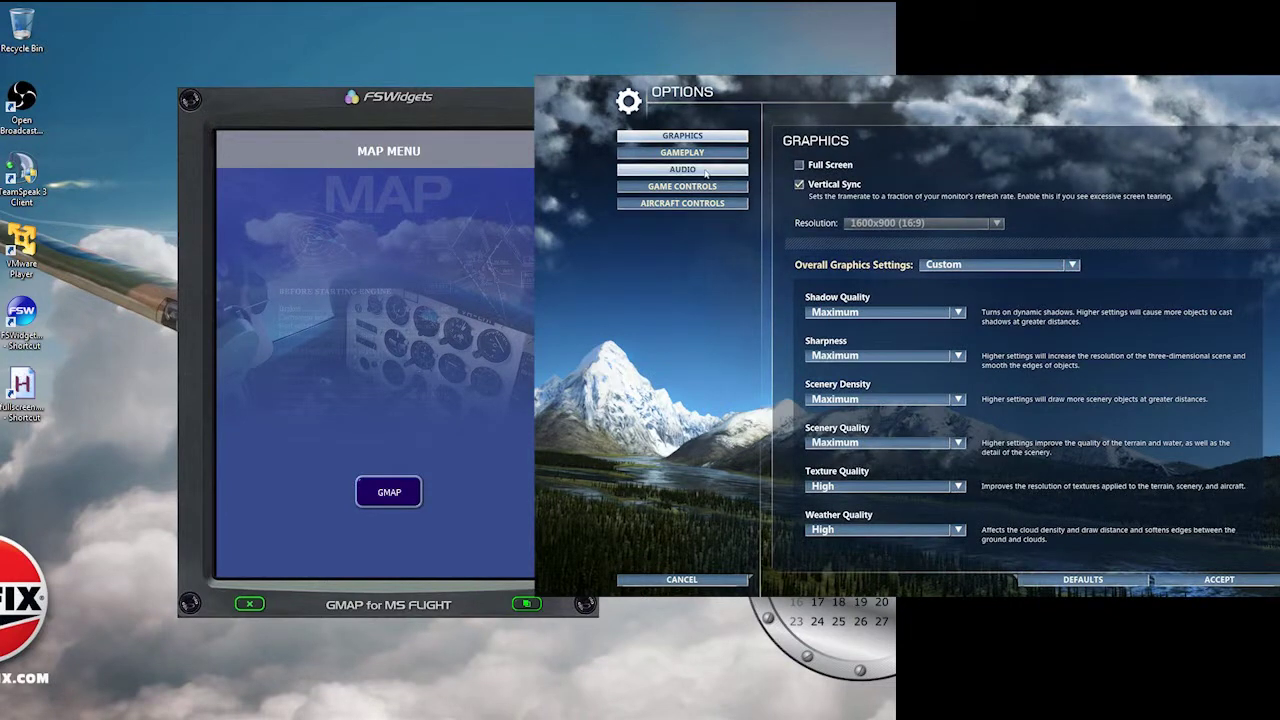
left_click(682, 152)
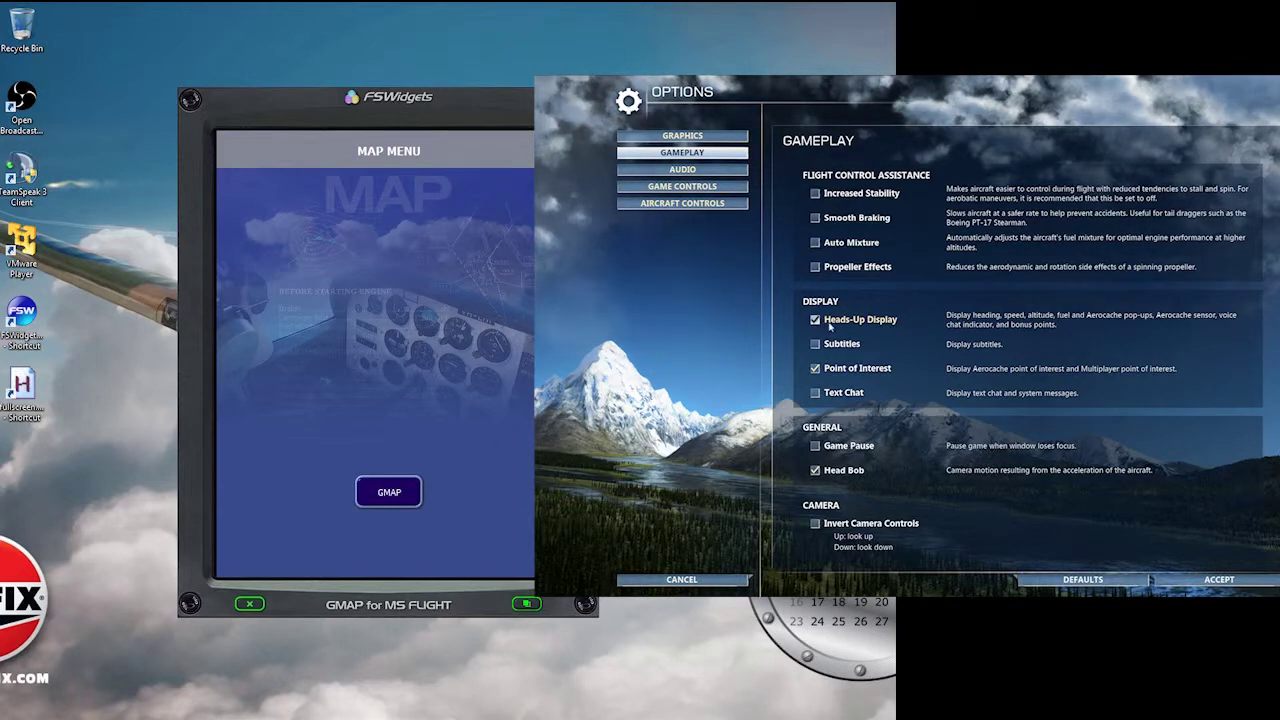
left_click(1219, 580)
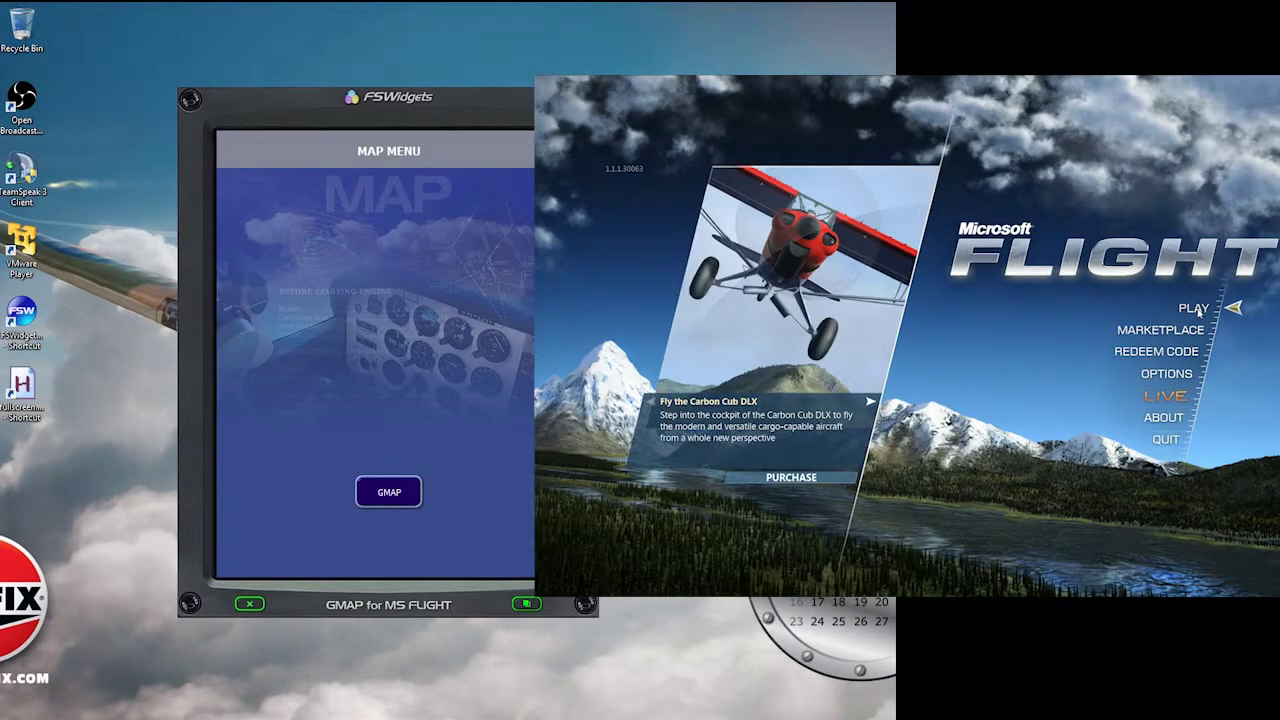
Start a free flight in the P-51D Mustang from runway 18 at Talkeetna, Alaska.
left_click(1194, 308)
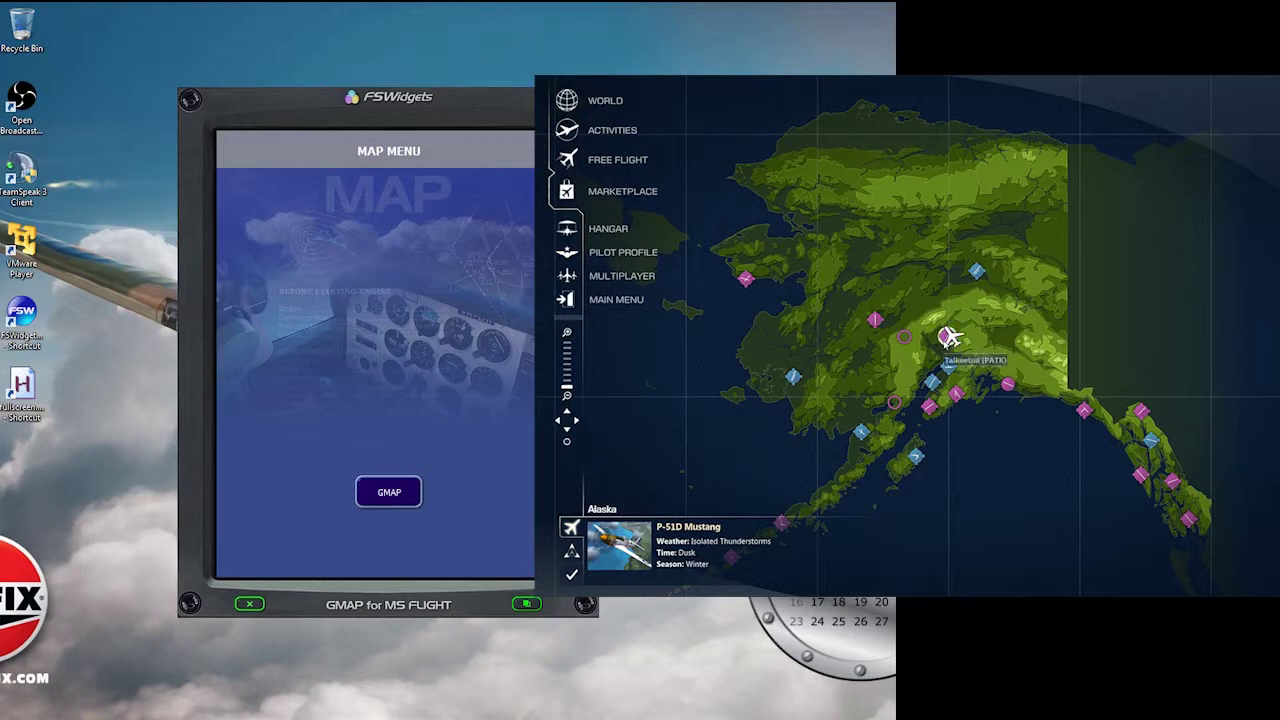
scroll(945, 345, "up", 3)
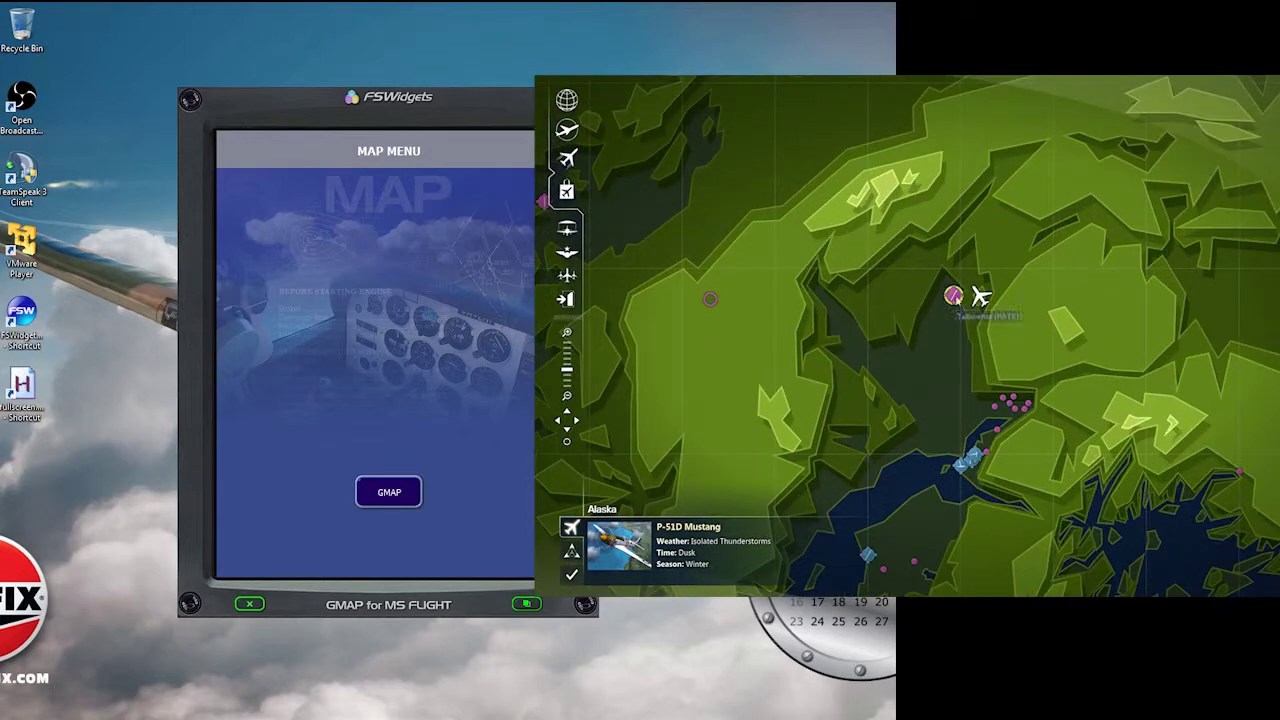
left_click(953, 296)
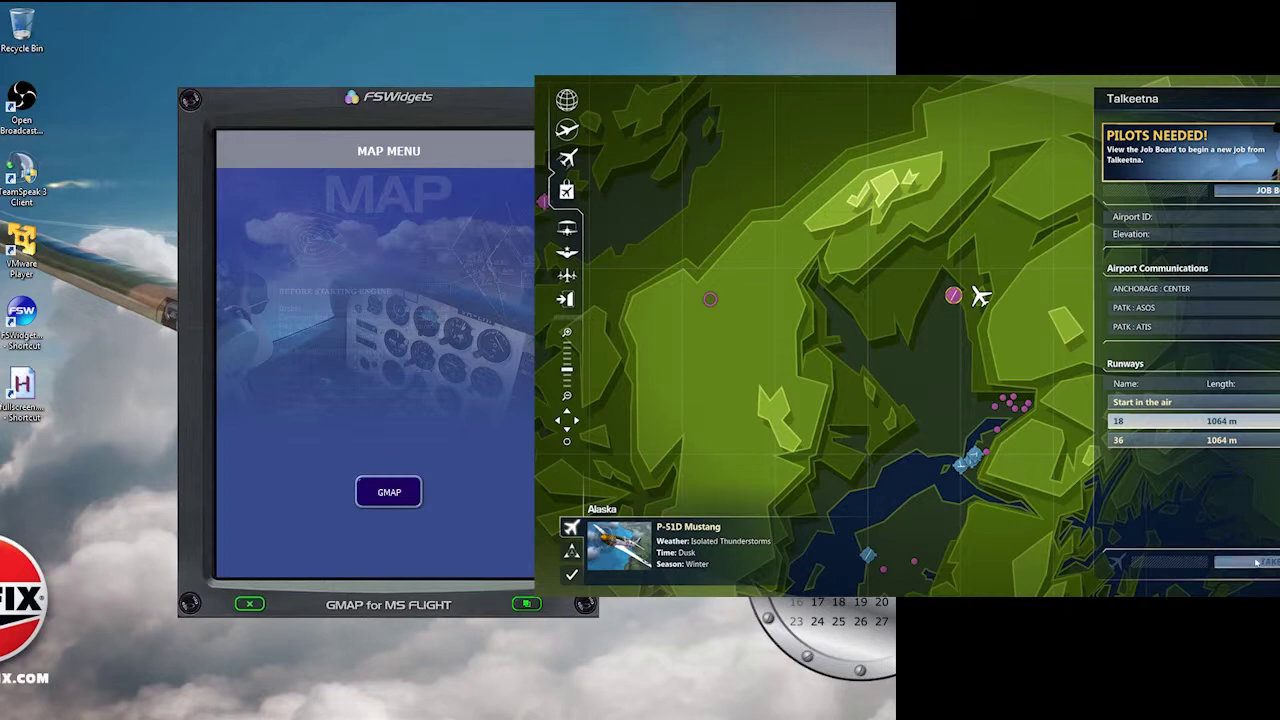
left_click(1256, 563)
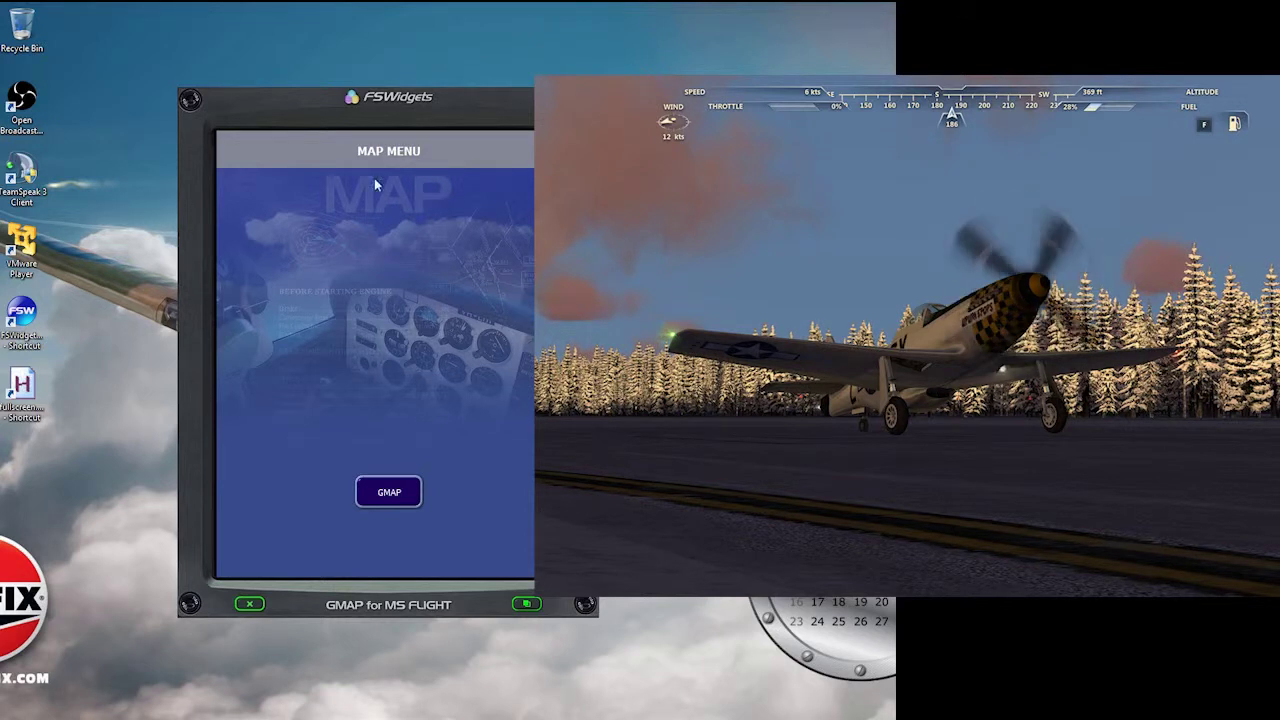
Open the GMap moving map and zoom in on the aircraft's position near Talkeetna.
left_click(390, 493)
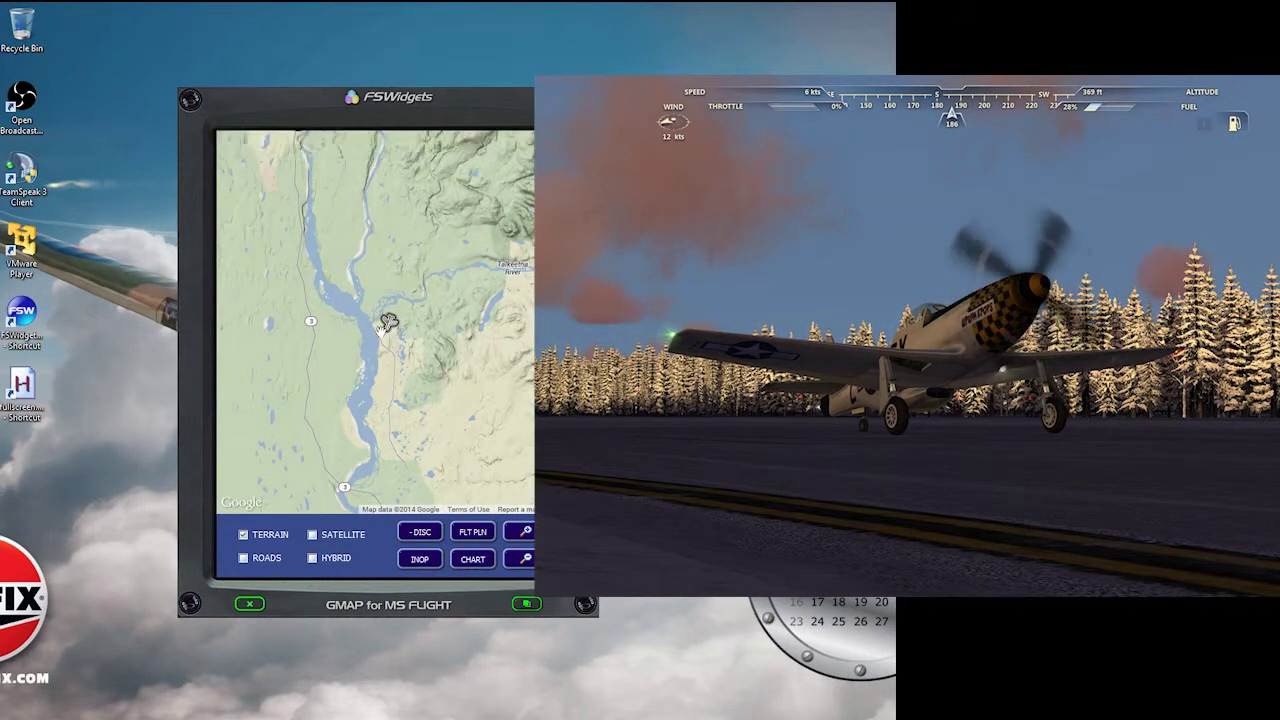
left_click(524, 536)
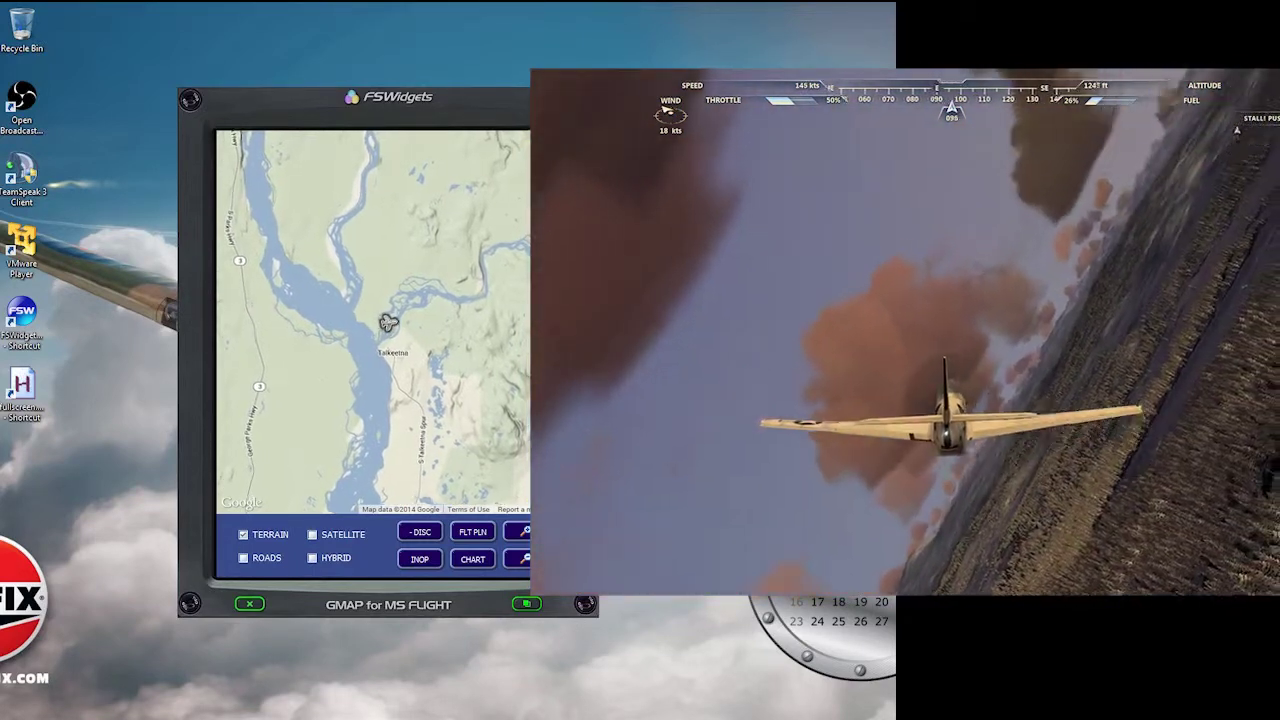
Pause the flight and open GMap's weather maps and weather data options.
key("Escape")
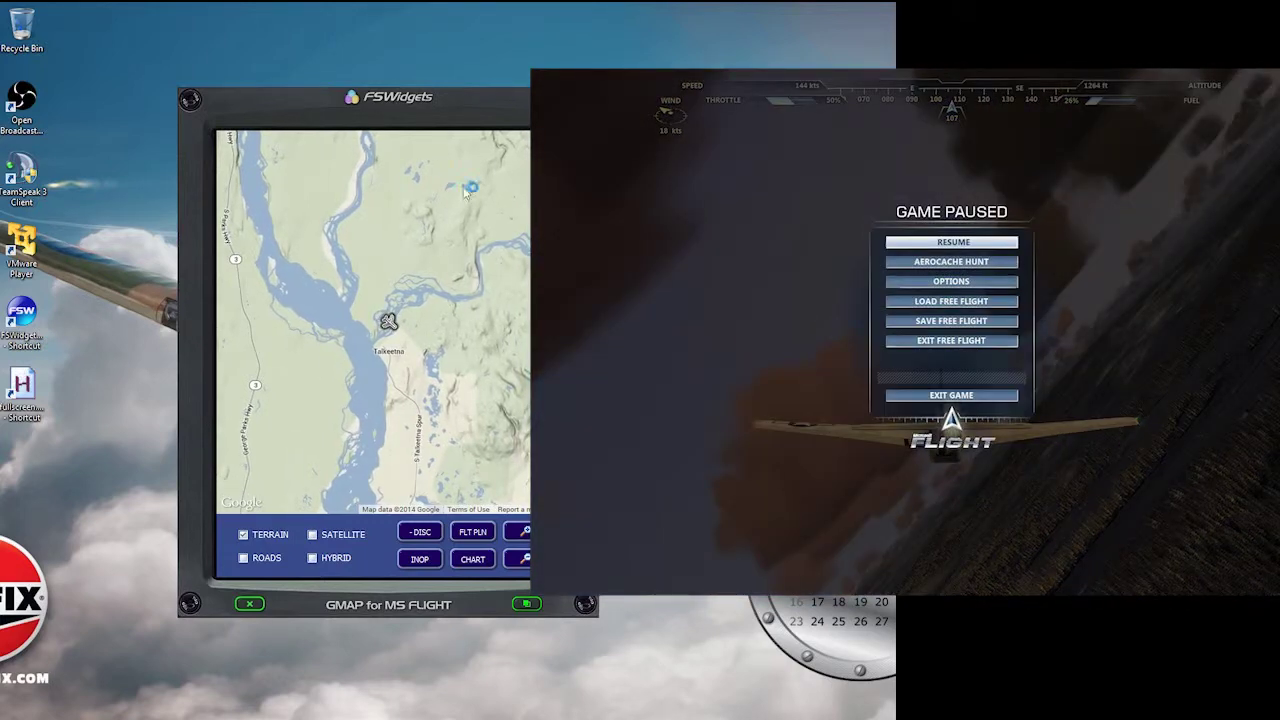
left_click(436, 116)
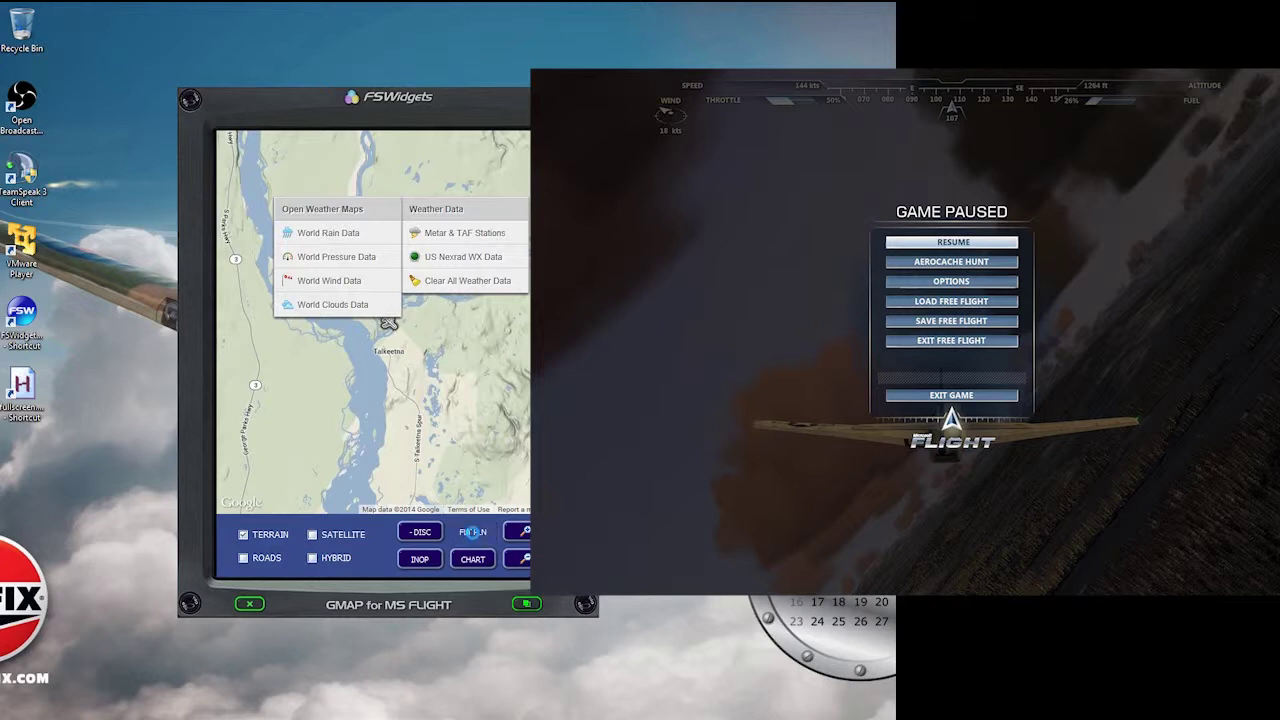
Load the flight plan MSFLIGHT RUN IFR ALASKA.pln into GMap, dismiss the weather options and resume the flight.
left_click(473, 533)
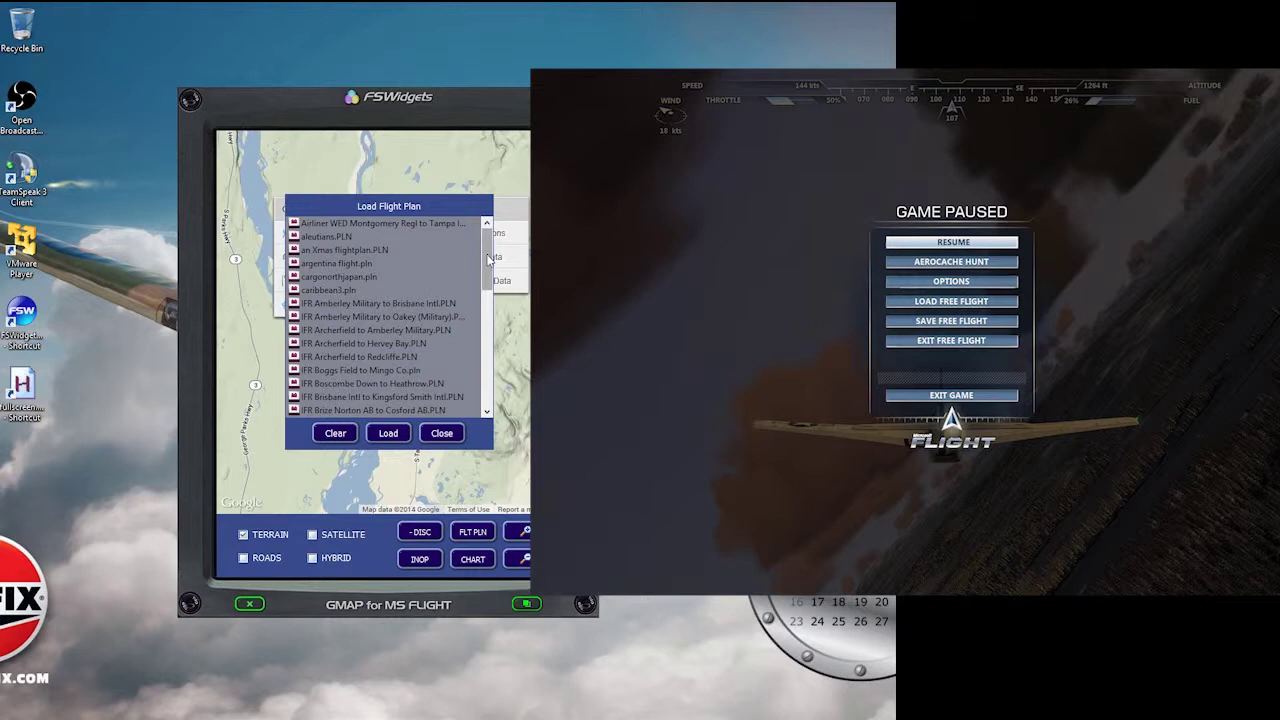
left_click_drag(489, 261, 490, 360)
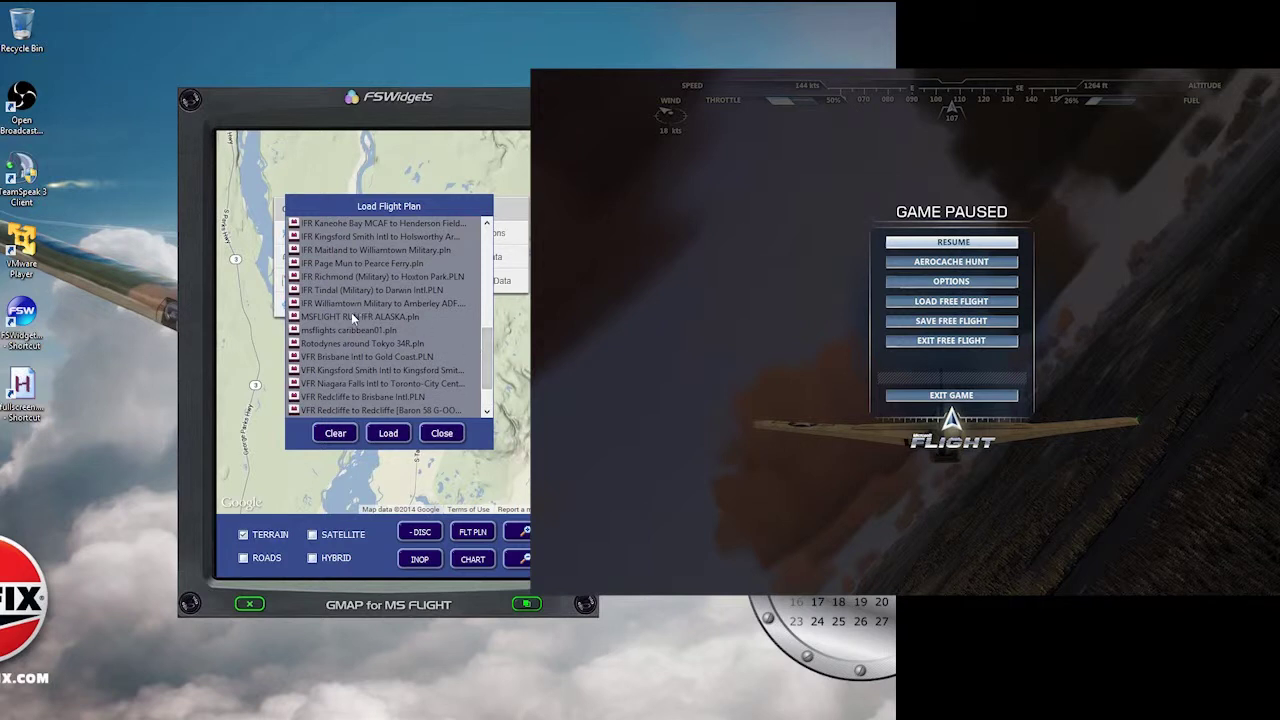
left_click(390, 437)
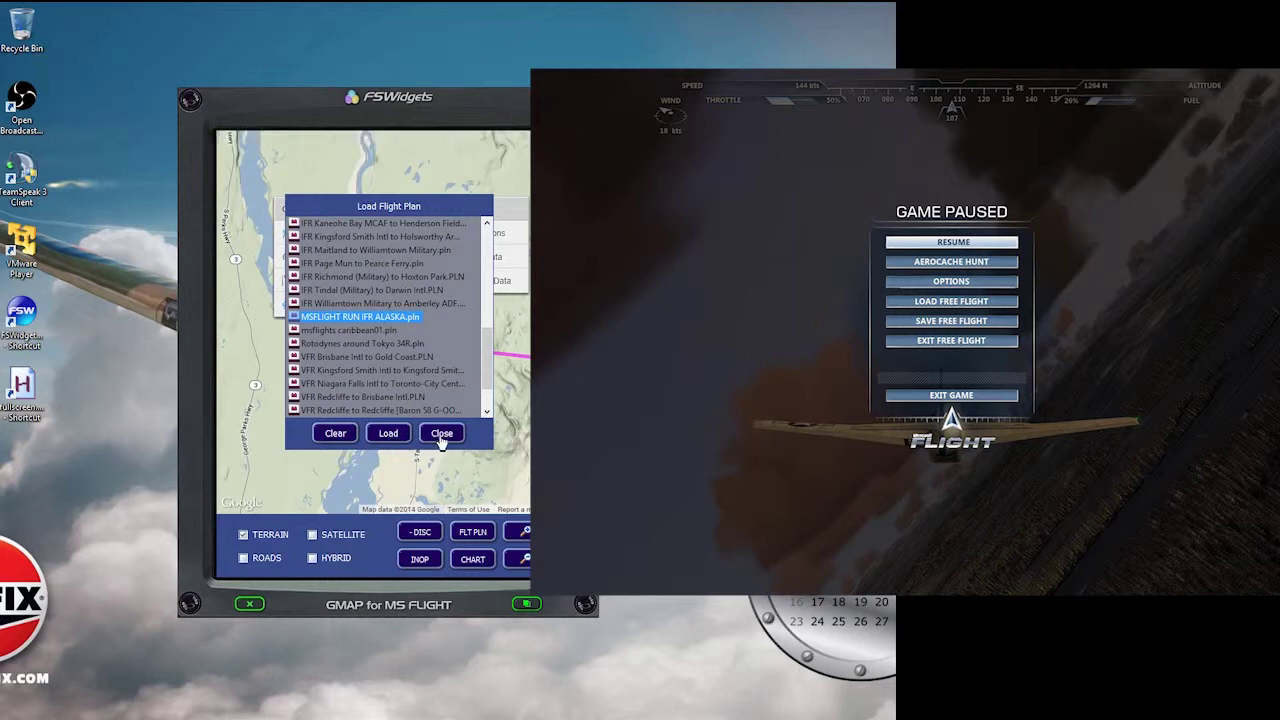
left_click(441, 436)
left_click(414, 371)
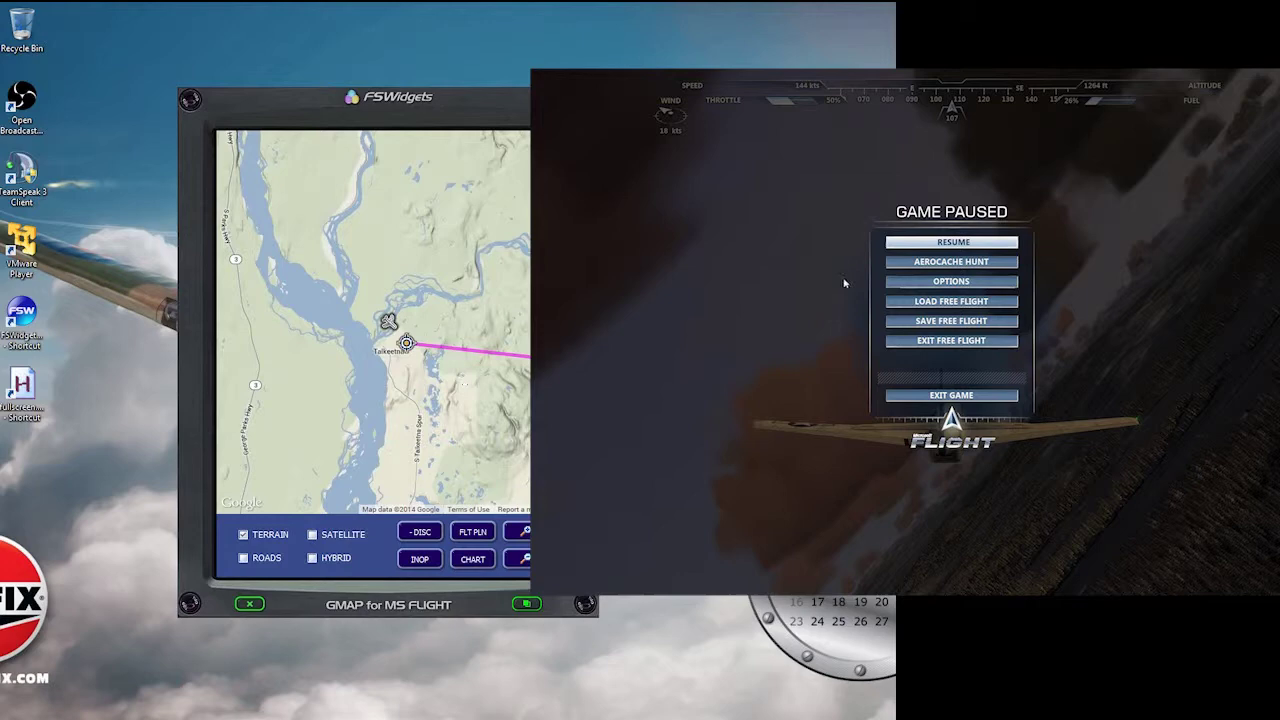
key("Escape")
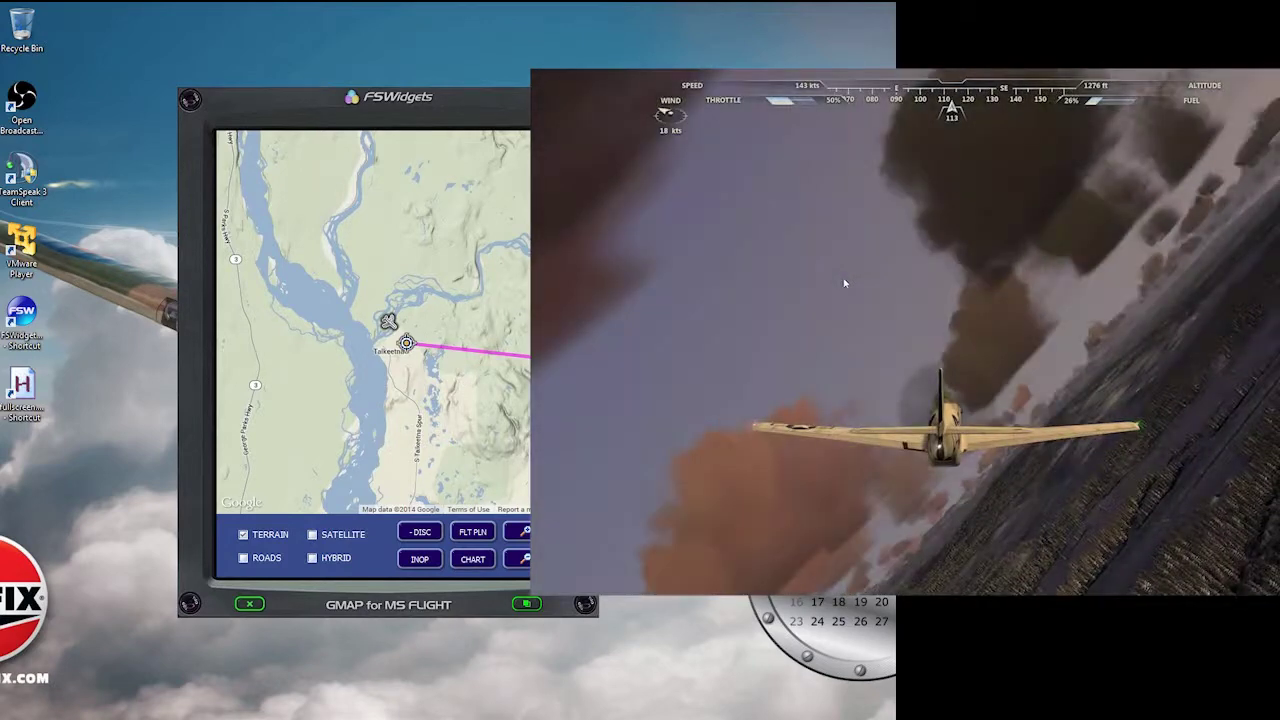